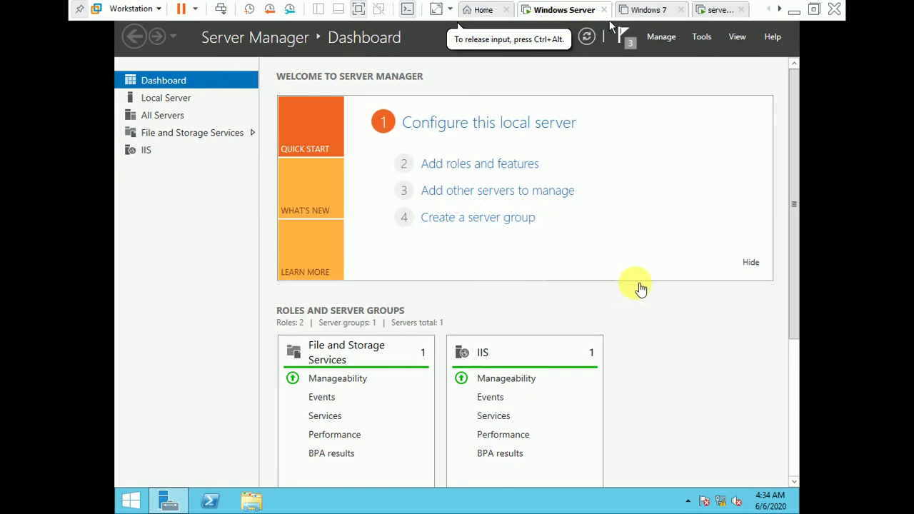
Step: Ping 192.168.1.200 from a command prompt on the first server, and close the prompt
{"action": "left_click", "coordinate": [131, 502]}
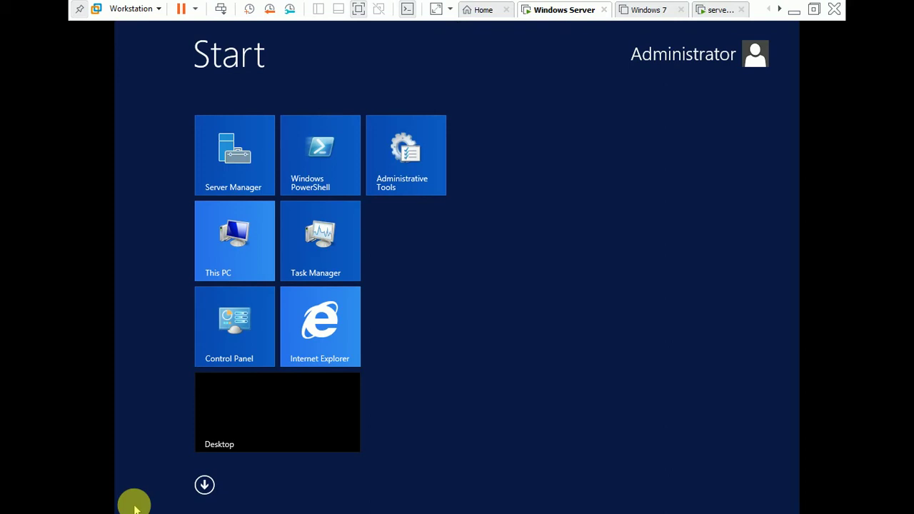
{"action": "type", "text": "cmd"}
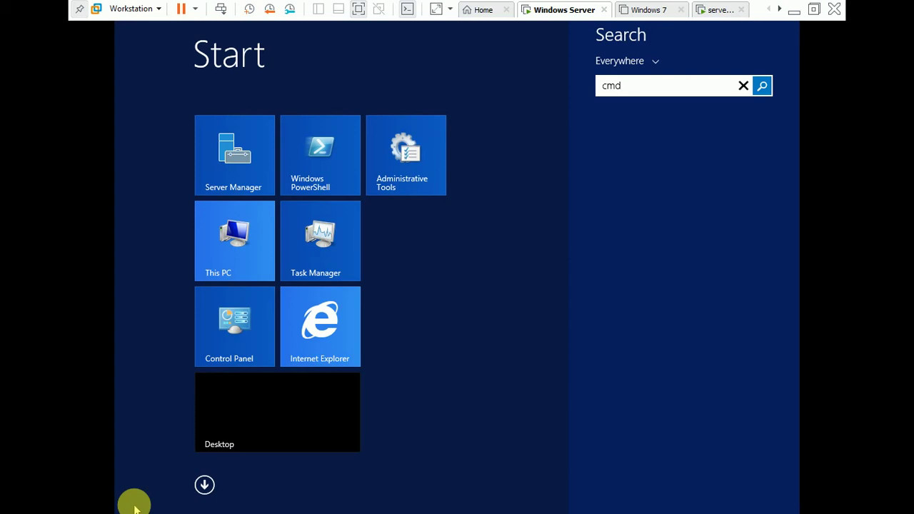
{"action": "key", "text": "Escape"}
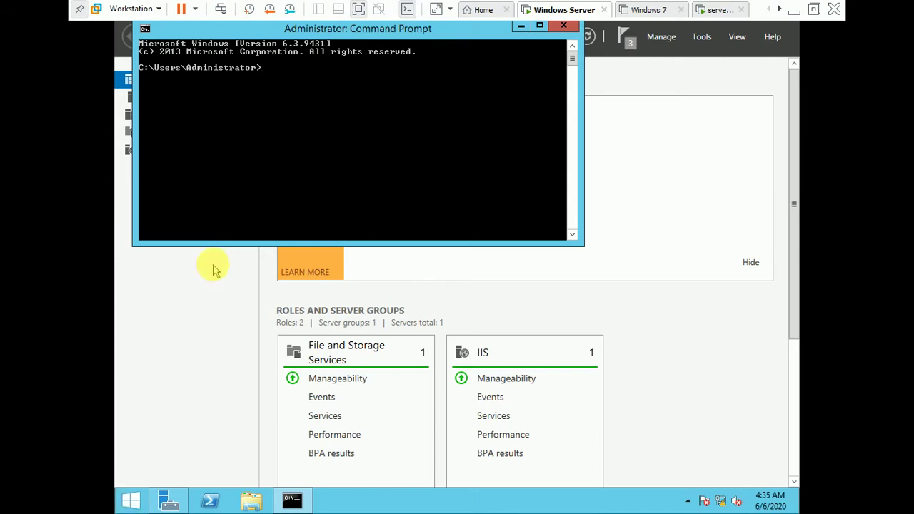
{"action": "type", "text": "ping "}
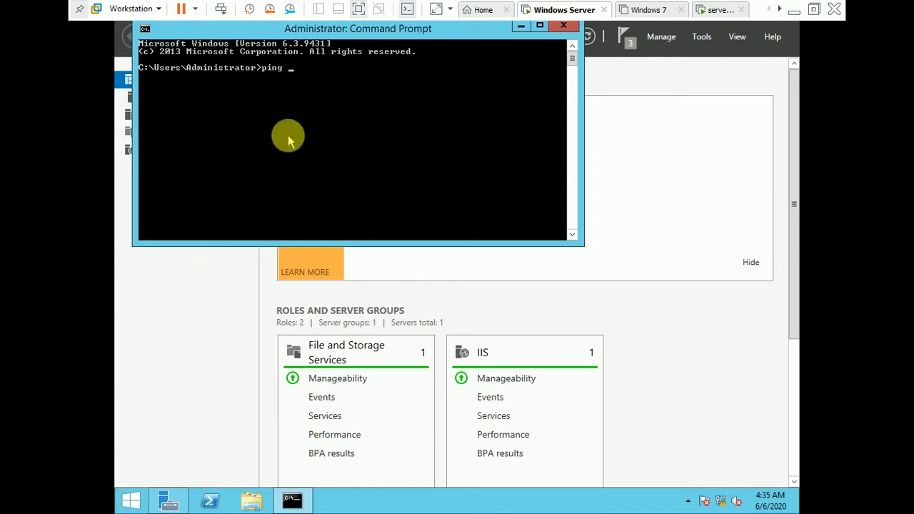
{"action": "type", "text": "192.168.1.1200"}
{"action": "key", "text": "BackSpace"}
{"action": "key", "text": "BackSpace"}
{"action": "key", "text": "BackSpace"}
{"action": "key", "text": "BackSpace"}
{"action": "type", "text": "200"}
{"action": "key", "text": "Return"}
{"action": "left_click", "coordinate": [563, 26]}
Step: Switch to the second server's virtual machine and ping 192.168.1.100 from a command prompt, closing it when done
{"action": "left_click", "coordinate": [718, 9]}
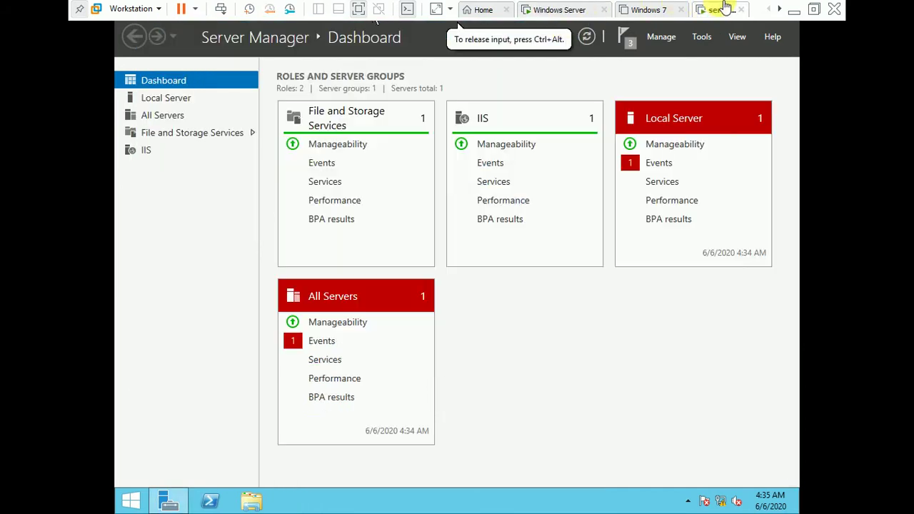
{"action": "left_click", "coordinate": [132, 495]}
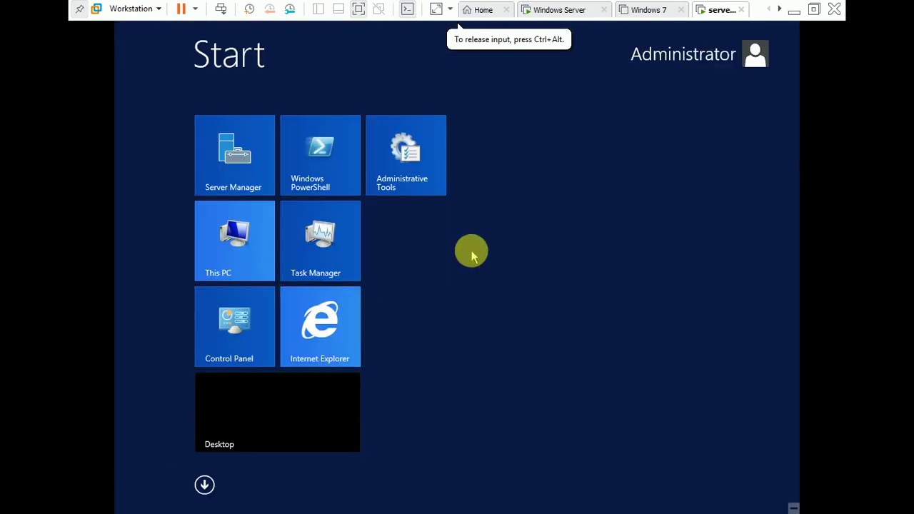
{"action": "type", "text": "cmd"}
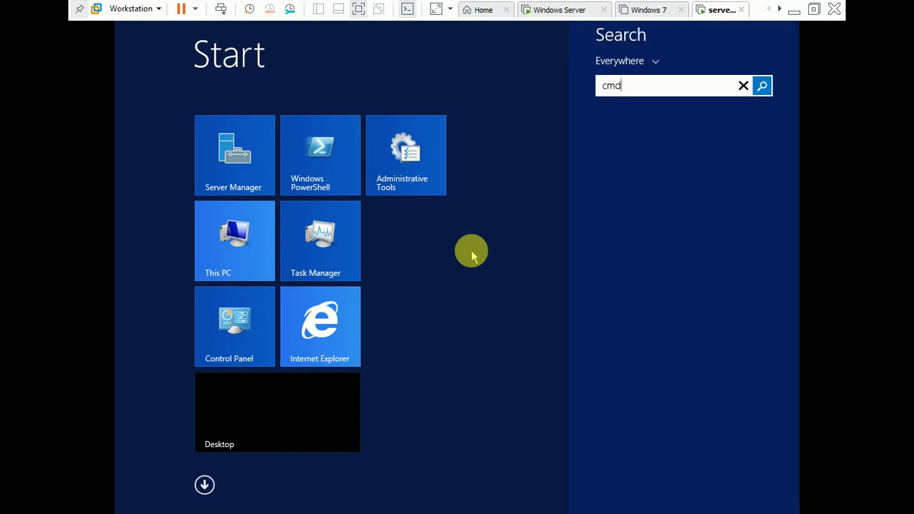
{"action": "key", "text": "Return"}
{"action": "type", "text": "p"}
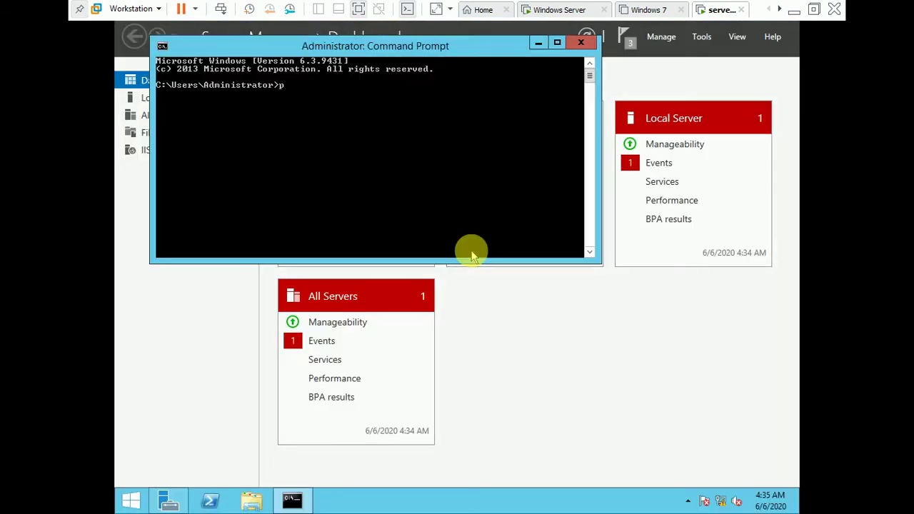
{"action": "type", "text": "ing 192.168.1.100"}
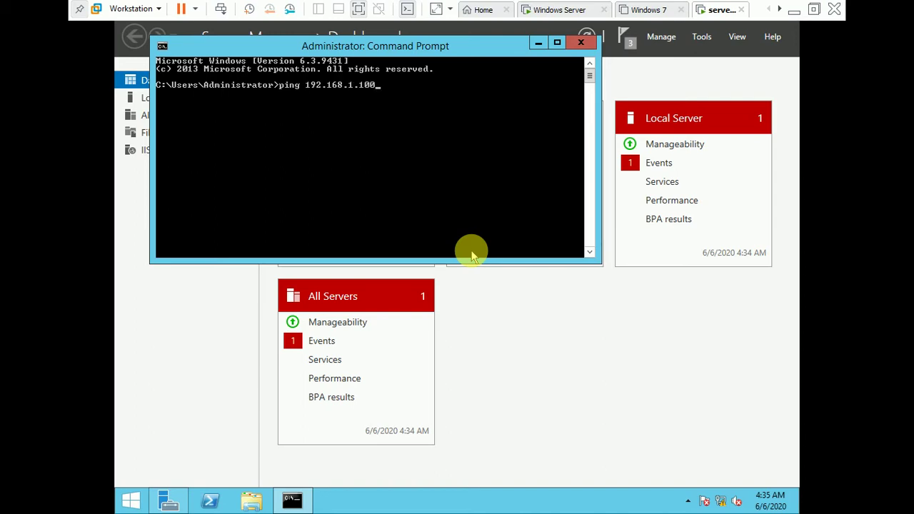
{"action": "key", "text": "Return"}
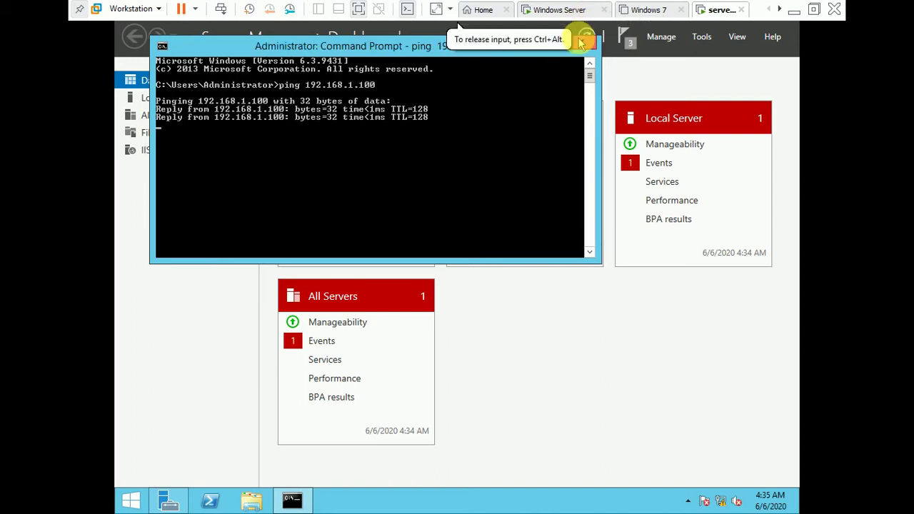
{"action": "left_click", "coordinate": [580, 43]}
Step: Return to the Windows Server virtual machine and open Network Load Balancing Manager in a maximized window
{"action": "left_click", "coordinate": [574, 9]}
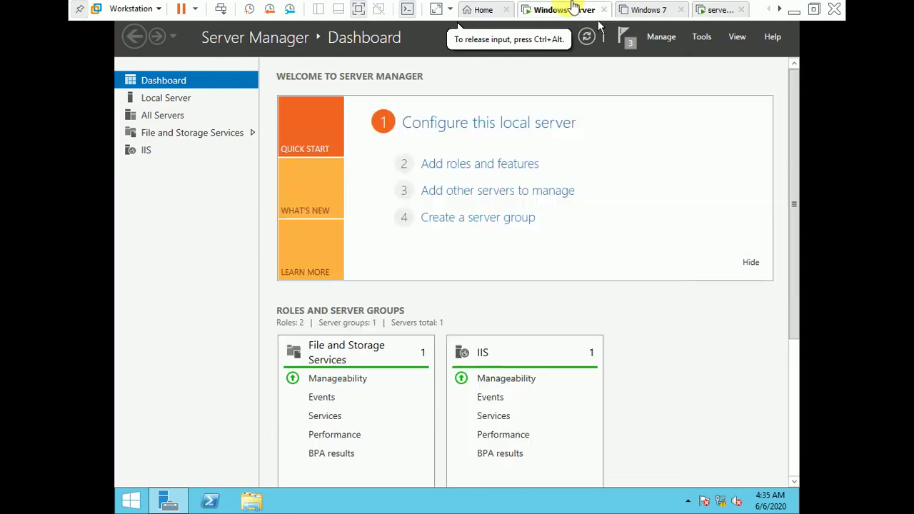
{"action": "left_click", "coordinate": [702, 38]}
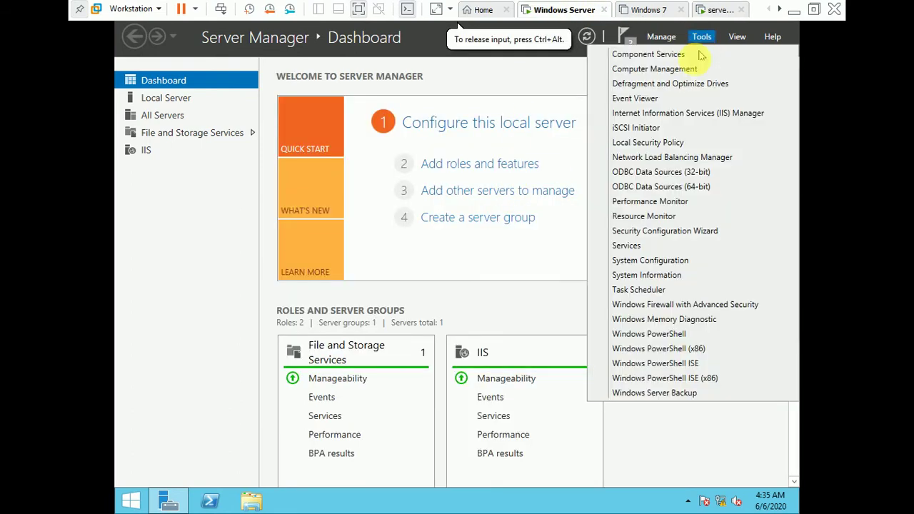
{"action": "left_click", "coordinate": [691, 157]}
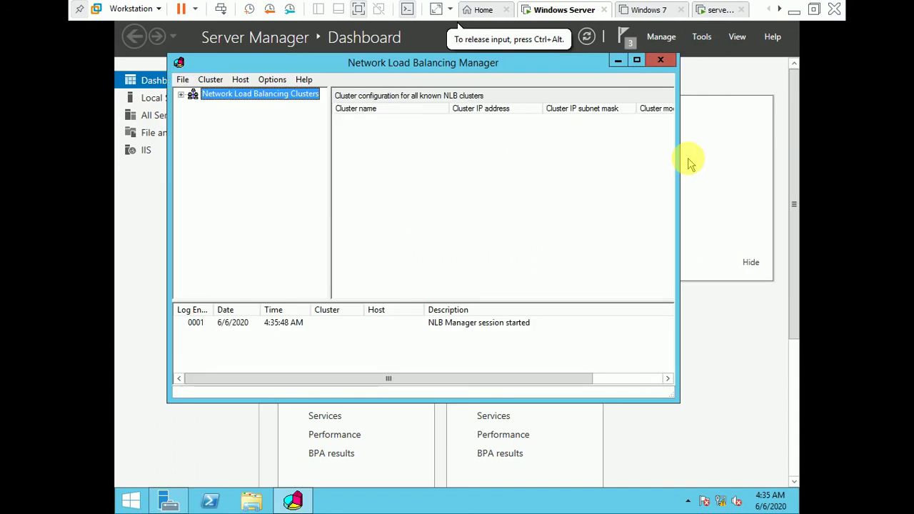
{"action": "left_click", "coordinate": [637, 61]}
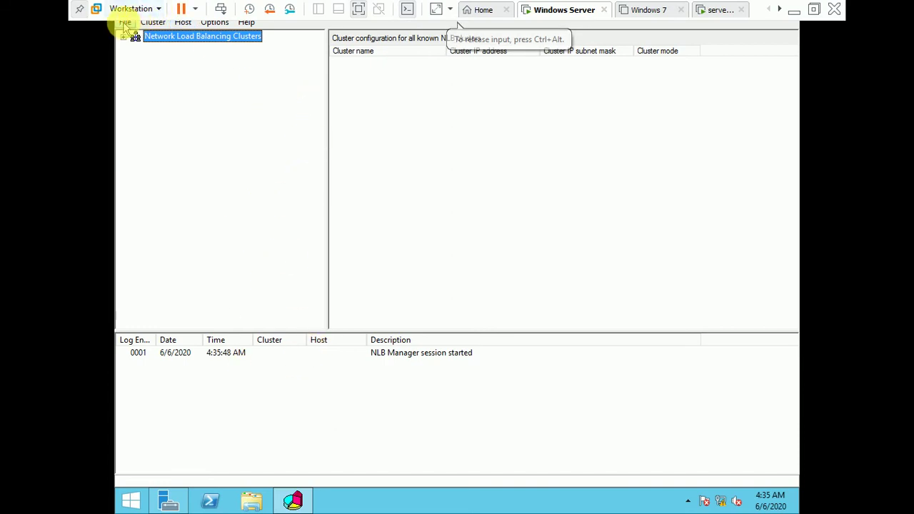
{"action": "right_click", "coordinate": [175, 42]}
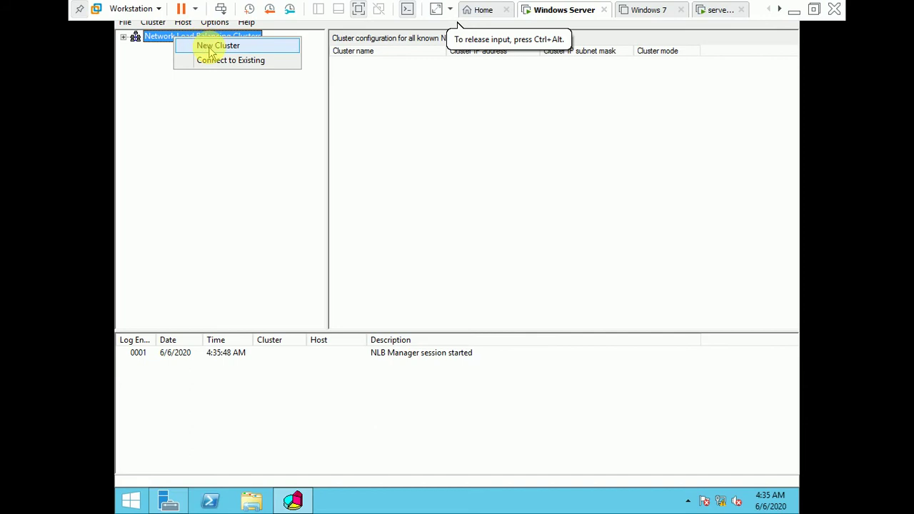
{"action": "left_click", "coordinate": [207, 46]}
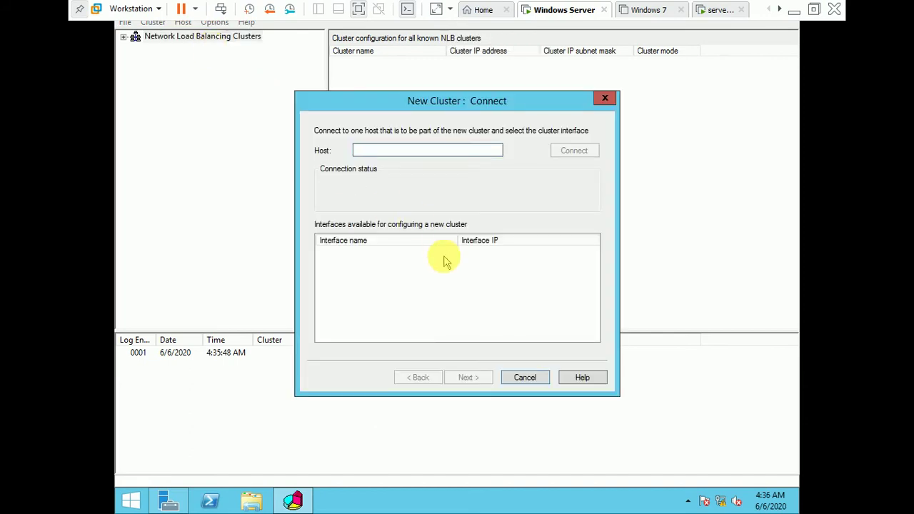
{"action": "left_click", "coordinate": [527, 377]}
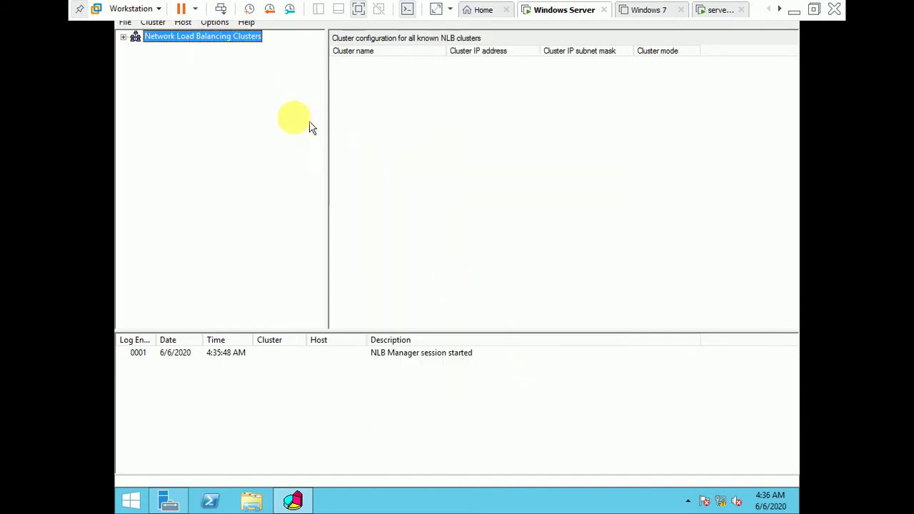
Step: Start a new load balancing cluster and connect to host 192.168.1.100, using its Ethernet0 interface
{"action": "right_click", "coordinate": [175, 36]}
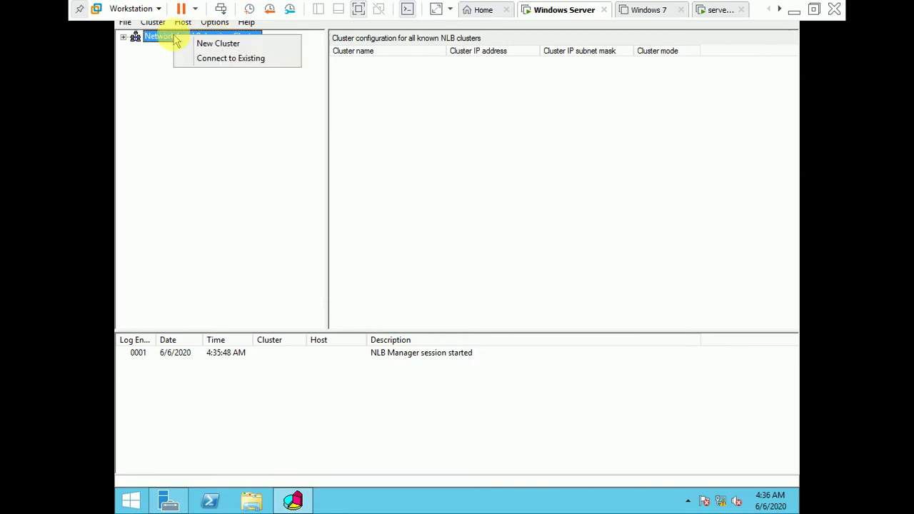
{"action": "left_click", "coordinate": [218, 44]}
{"action": "left_click", "coordinate": [431, 147]}
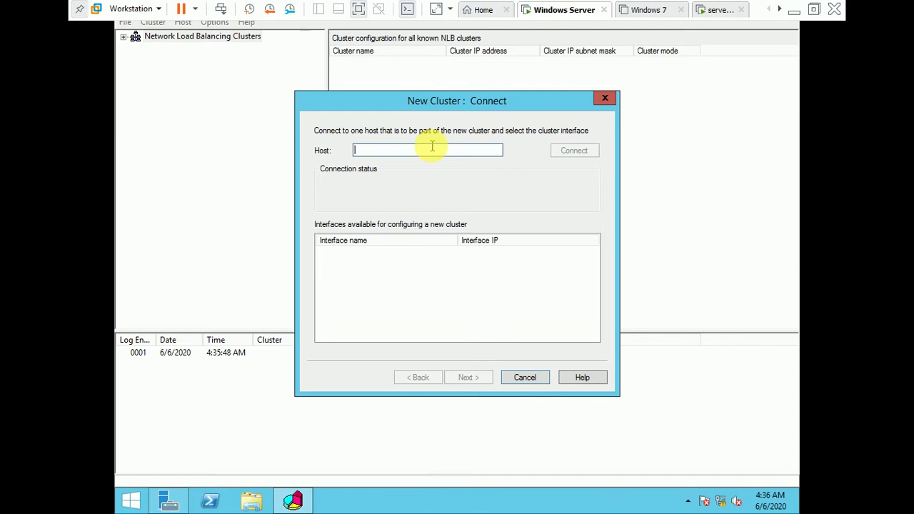
{"action": "type", "text": "192"}
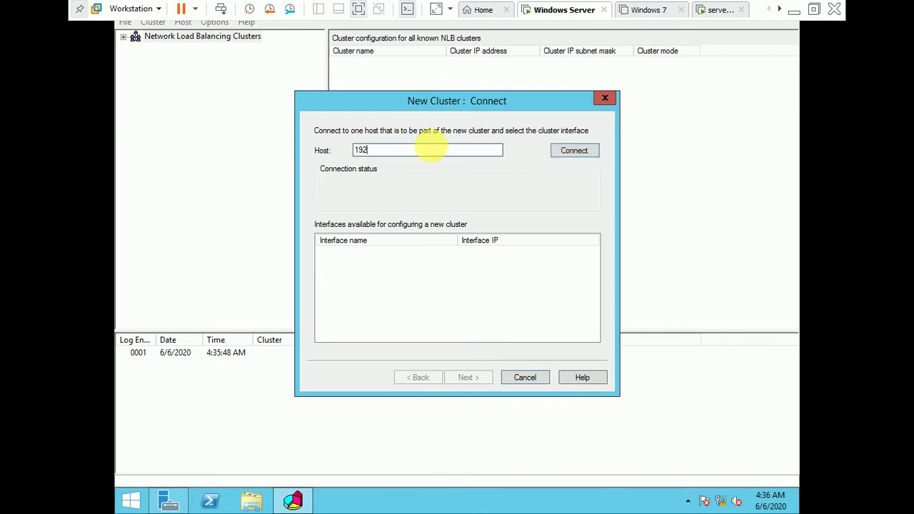
{"action": "type", "text": ".168.1.100"}
{"action": "key", "text": "Return"}
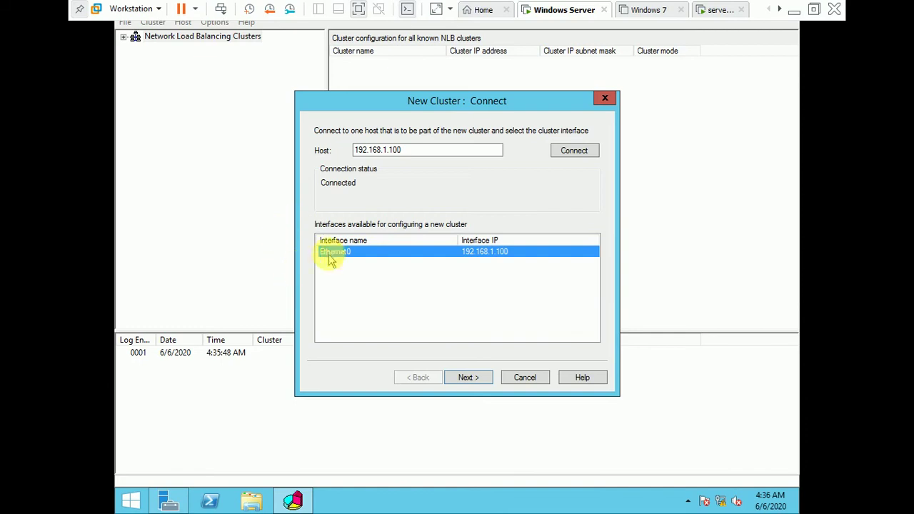
{"action": "left_click", "coordinate": [473, 384]}
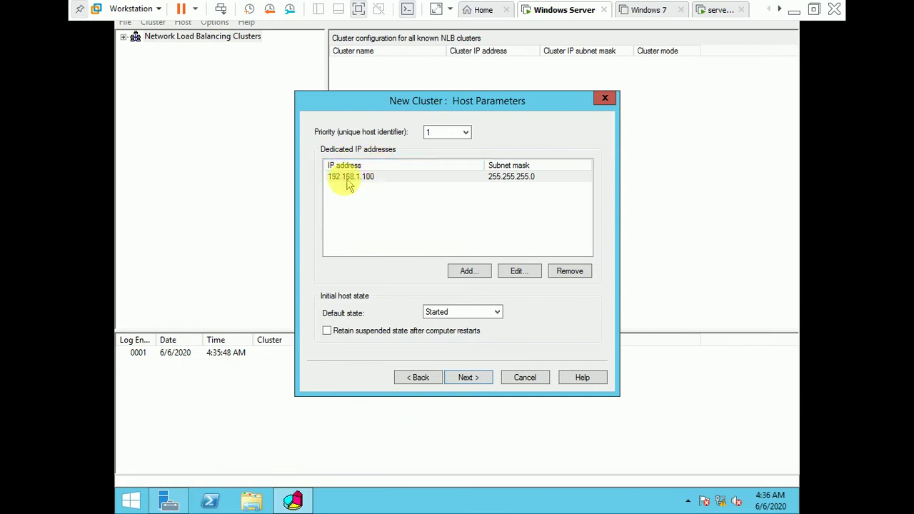
Step: Accept the host parameters with priority 1 and add cluster IP address 192.168.1.50 with subnet mask 255.255.255.0
{"action": "left_click", "coordinate": [473, 382]}
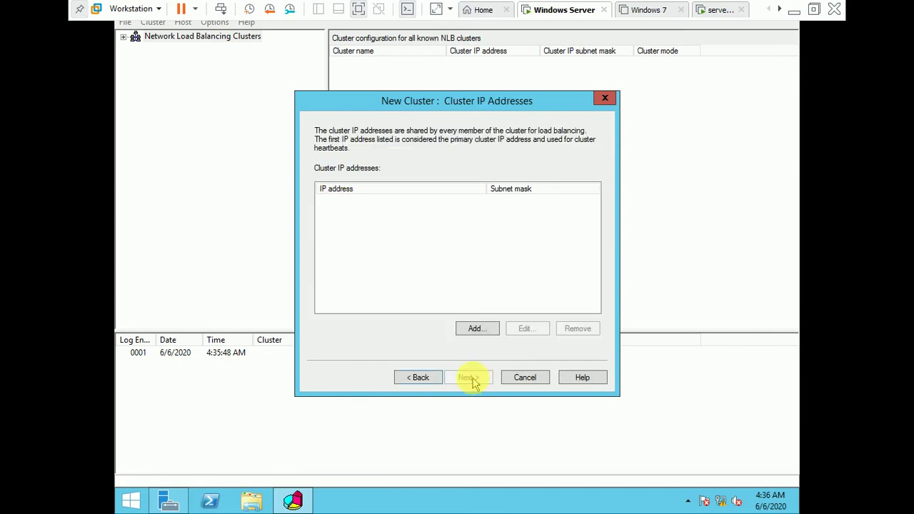
{"action": "left_click", "coordinate": [474, 328]}
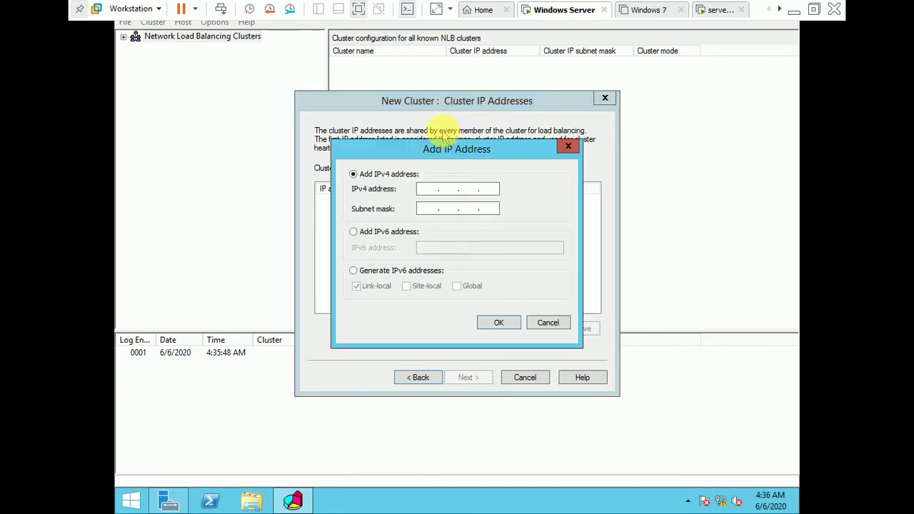
{"action": "left_click", "coordinate": [428, 189]}
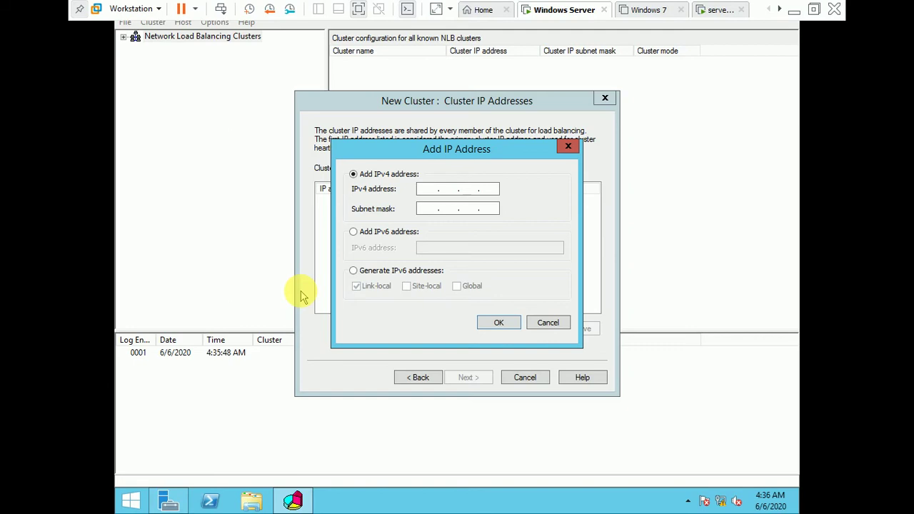
{"action": "type", "text": "192 . 168 . 1 . 50"}
{"action": "key", "text": "Tab"}
{"action": "key", "text": "Tab"}
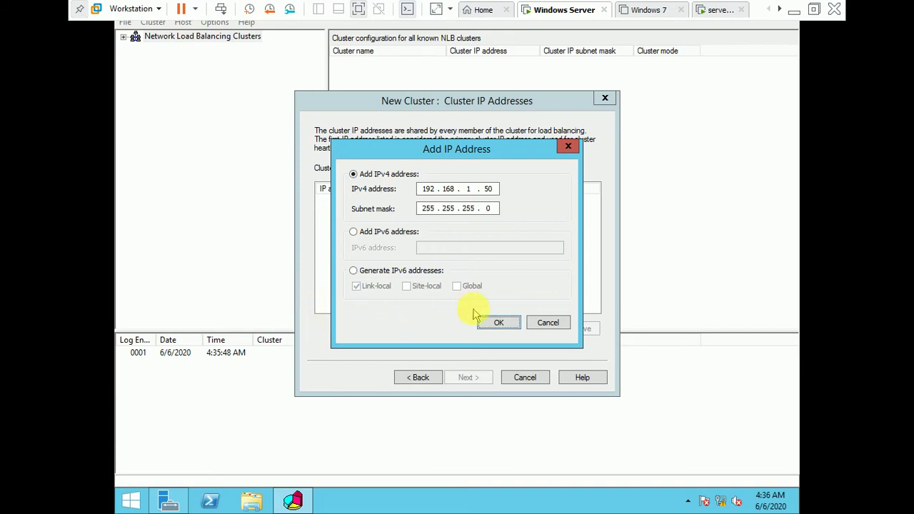
{"action": "left_click", "coordinate": [494, 324]}
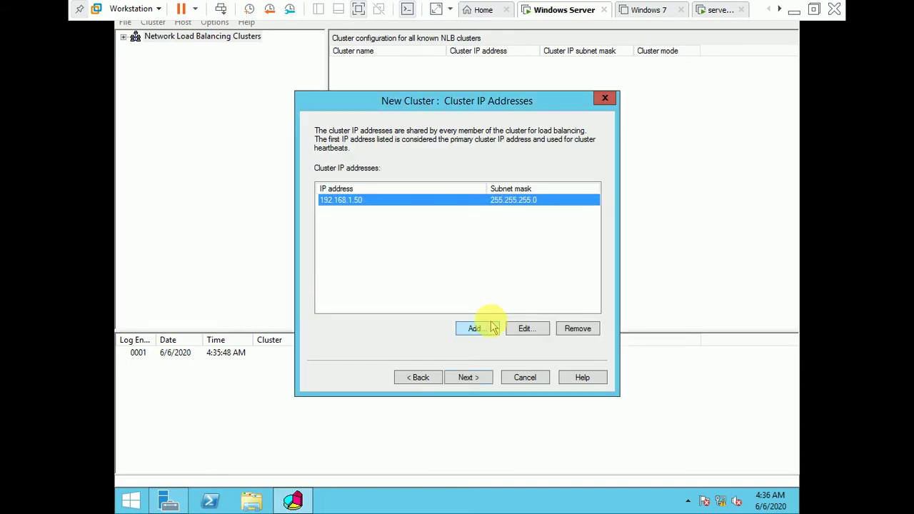
Step: Finish creating the cluster with unicast operation mode and the default port rule for all ports
{"action": "left_click", "coordinate": [464, 379]}
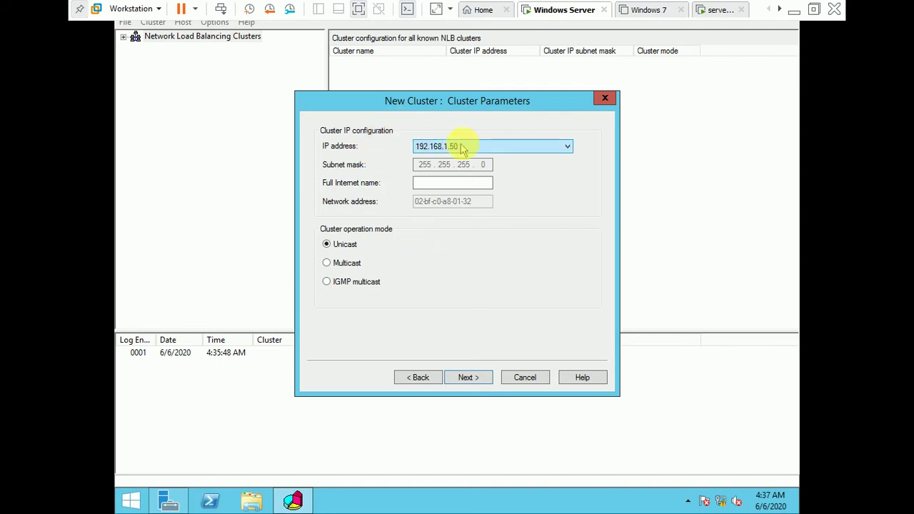
{"action": "left_click", "coordinate": [469, 378]}
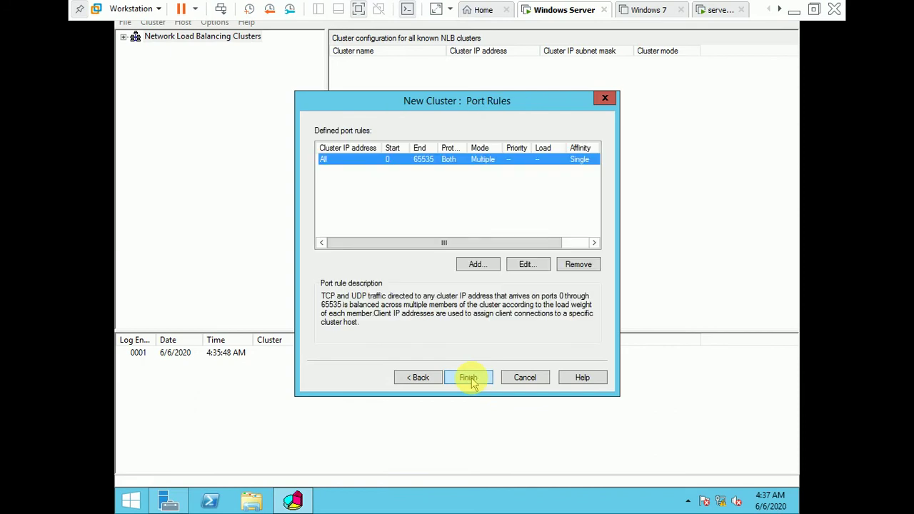
{"action": "left_click", "coordinate": [468, 379]}
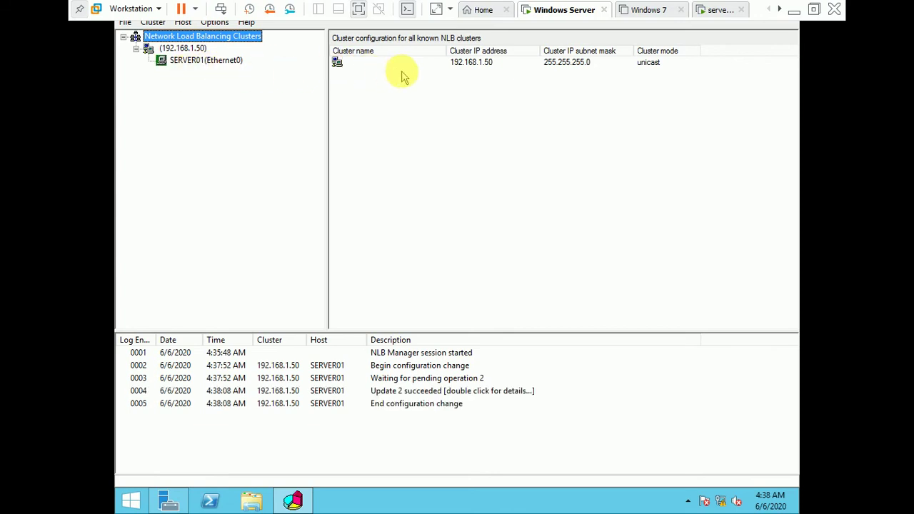
Step: Review SERVER01's port rules and the host configuration and available actions of the 192.168.1.50 cluster
{"action": "left_click", "coordinate": [204, 61]}
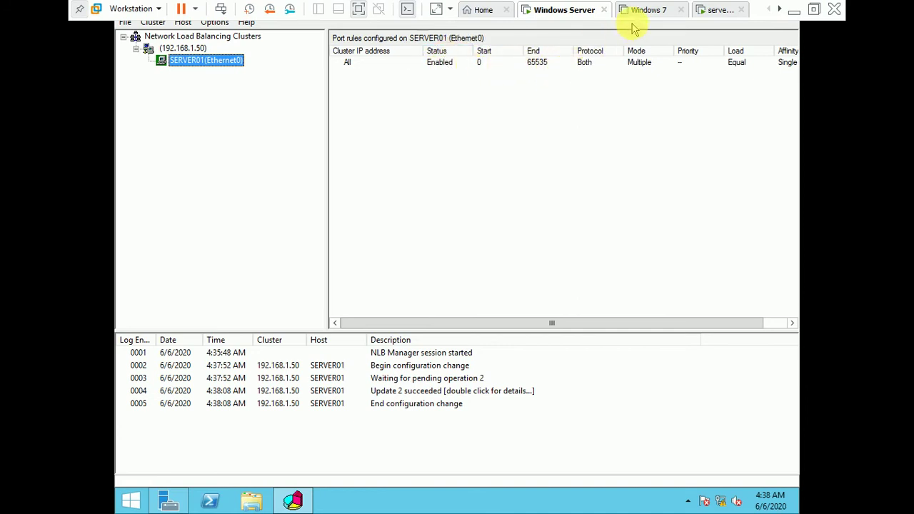
{"action": "left_click_drag", "start_coordinate": [659, 323], "coordinate": [590, 335]}
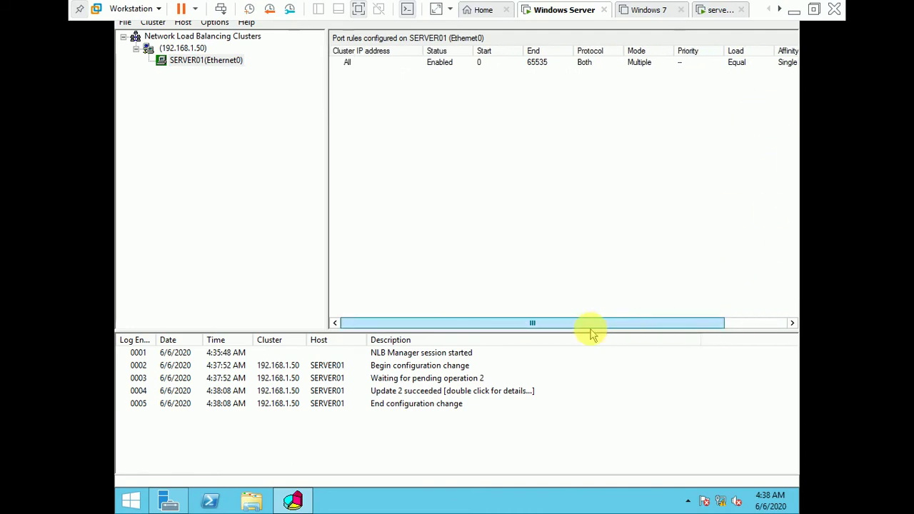
{"action": "left_click", "coordinate": [175, 49]}
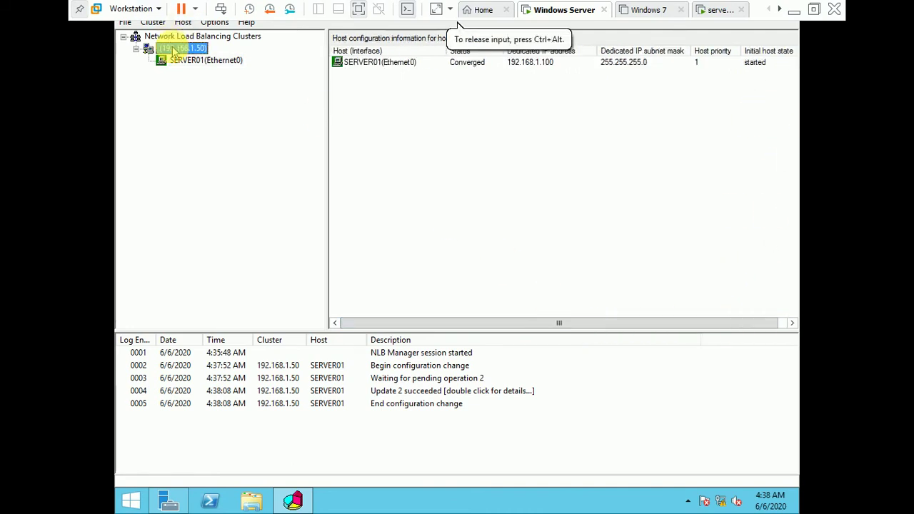
{"action": "right_click", "coordinate": [175, 51]}
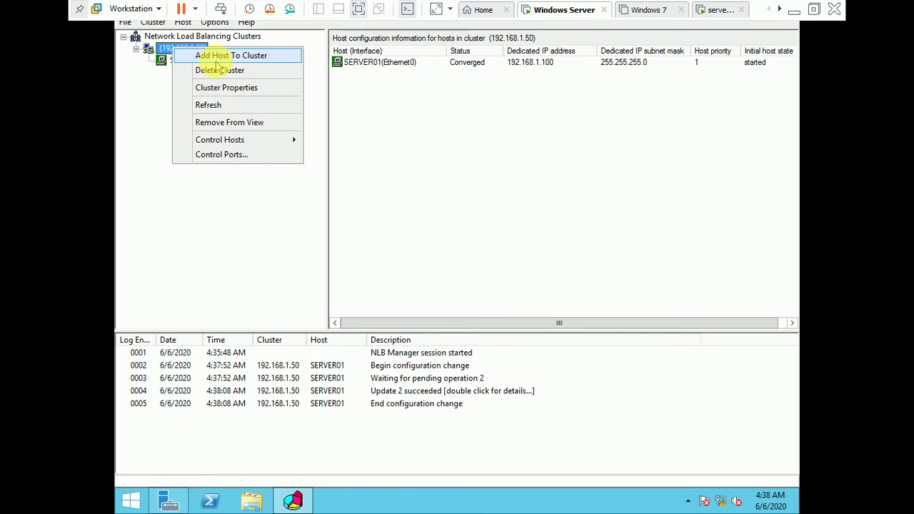
{"action": "left_click", "coordinate": [182, 211]}
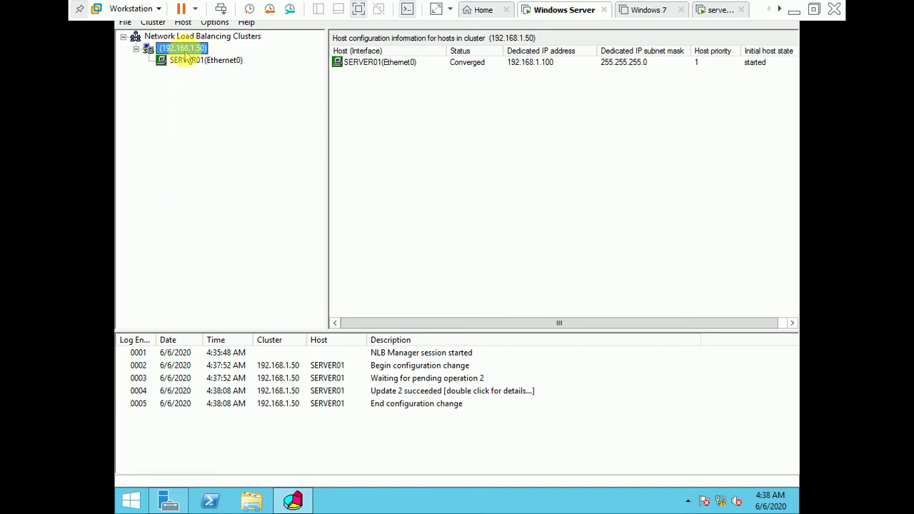
Step: Review the 192.168.1.50 cluster's IP addresses, cluster parameters and port rules in its properties, and accept them
{"action": "right_click", "coordinate": [187, 48]}
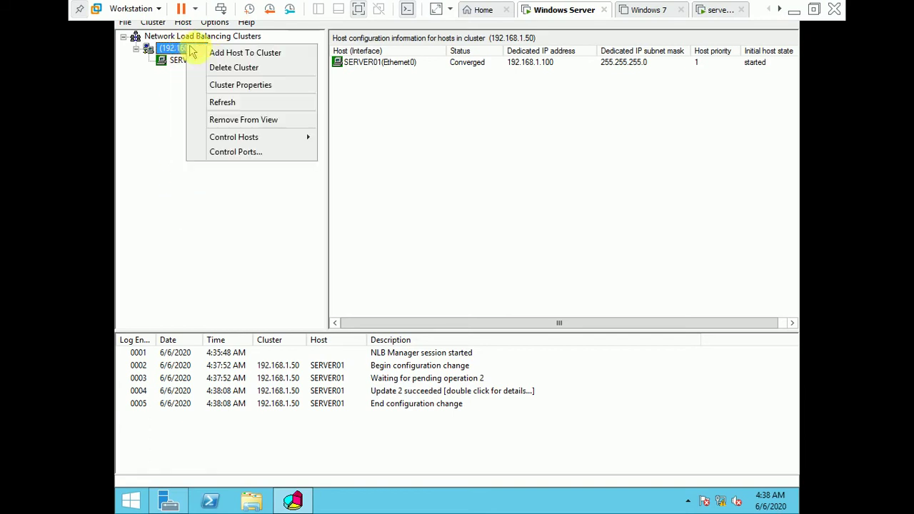
{"action": "left_click", "coordinate": [264, 92]}
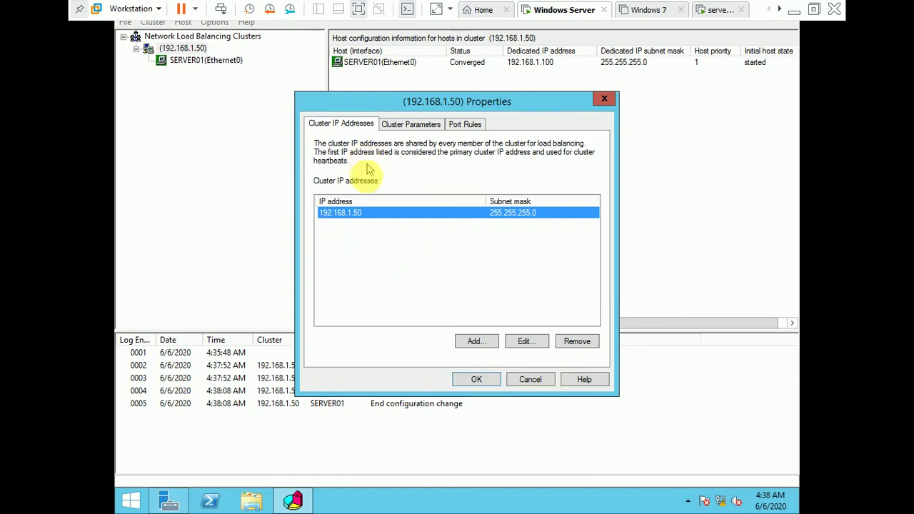
{"action": "left_click", "coordinate": [421, 125]}
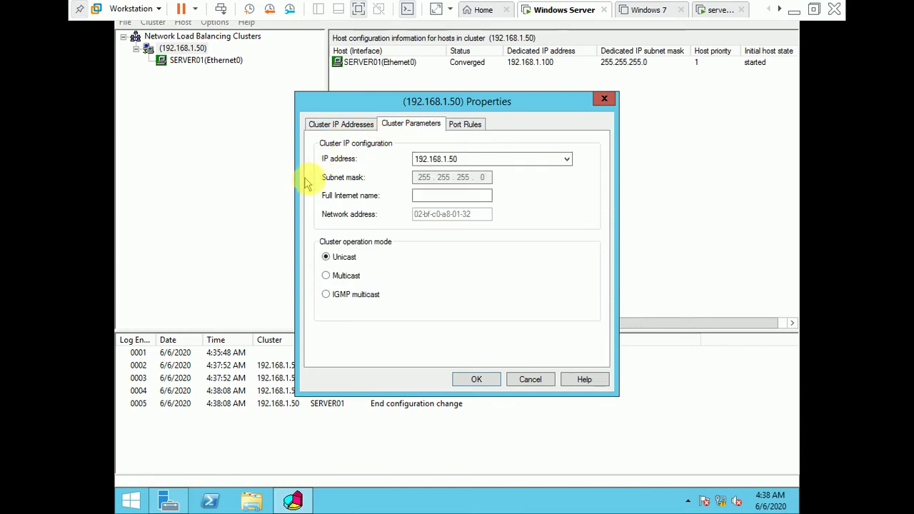
{"action": "left_click", "coordinate": [568, 158]}
{"action": "left_click", "coordinate": [569, 159]}
{"action": "left_click", "coordinate": [457, 197]}
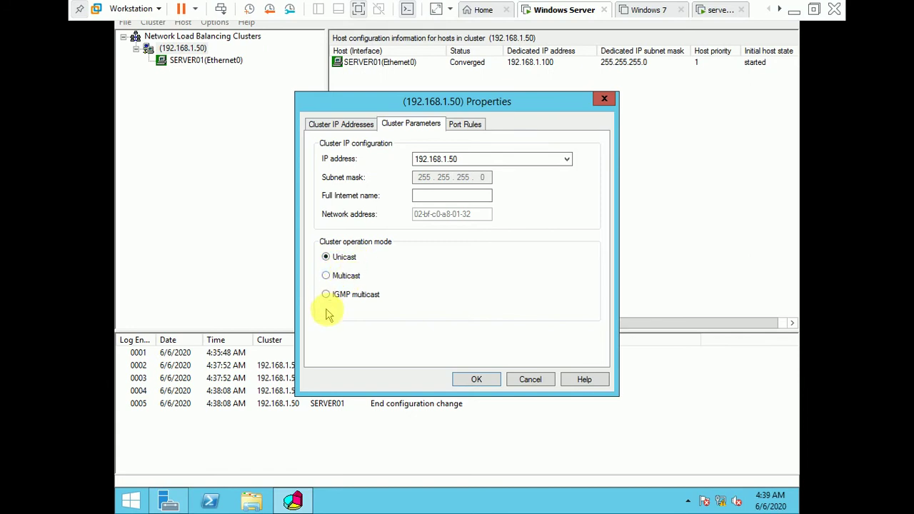
{"action": "left_click", "coordinate": [465, 124]}
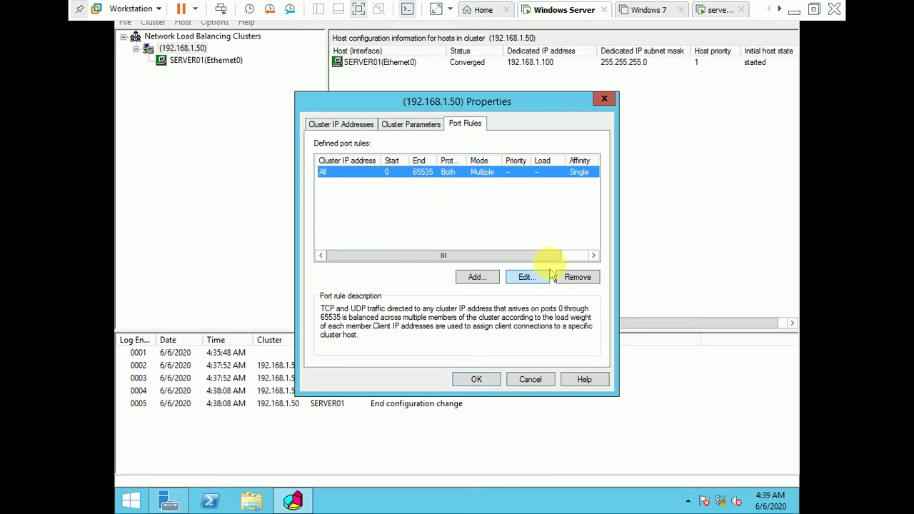
{"action": "left_click", "coordinate": [491, 384]}
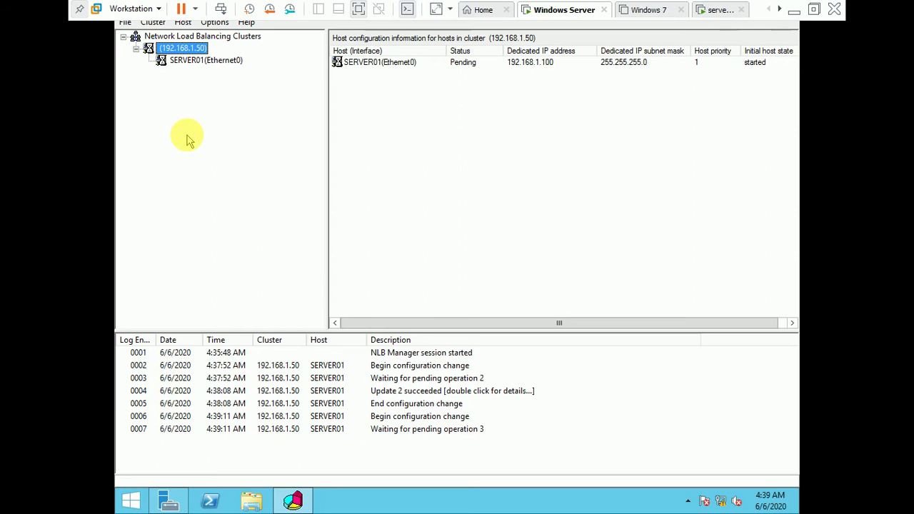
Step: Start adding a host to the 192.168.1.50 cluster and connect to host 192.168.1.200
{"action": "right_click", "coordinate": [187, 51]}
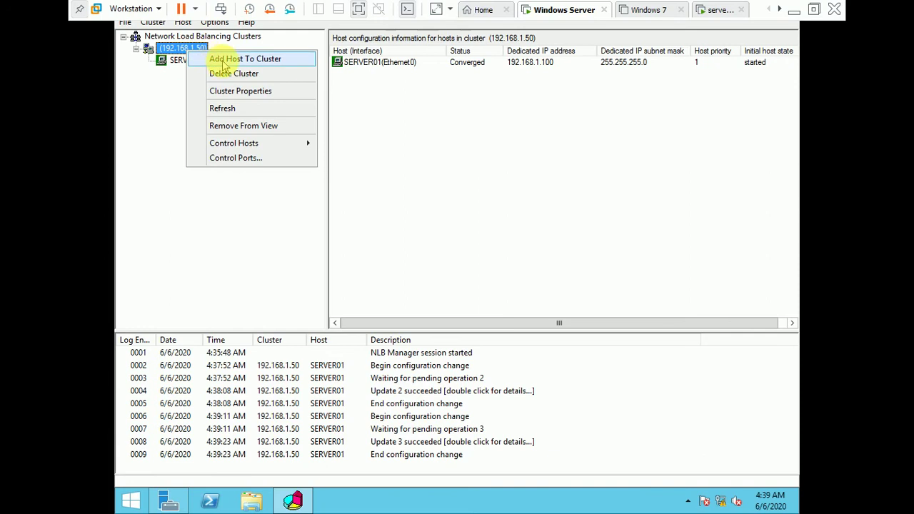
{"action": "left_click", "coordinate": [222, 58]}
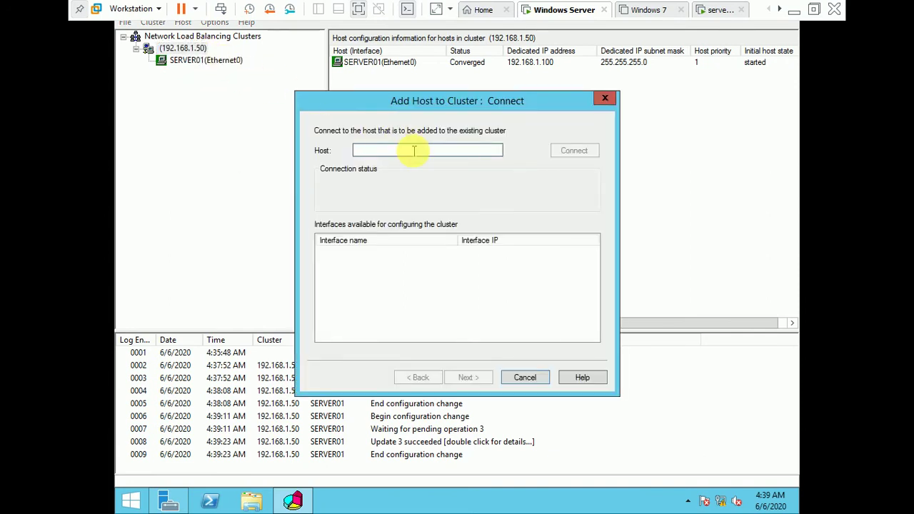
{"action": "type", "text": "192.168"}
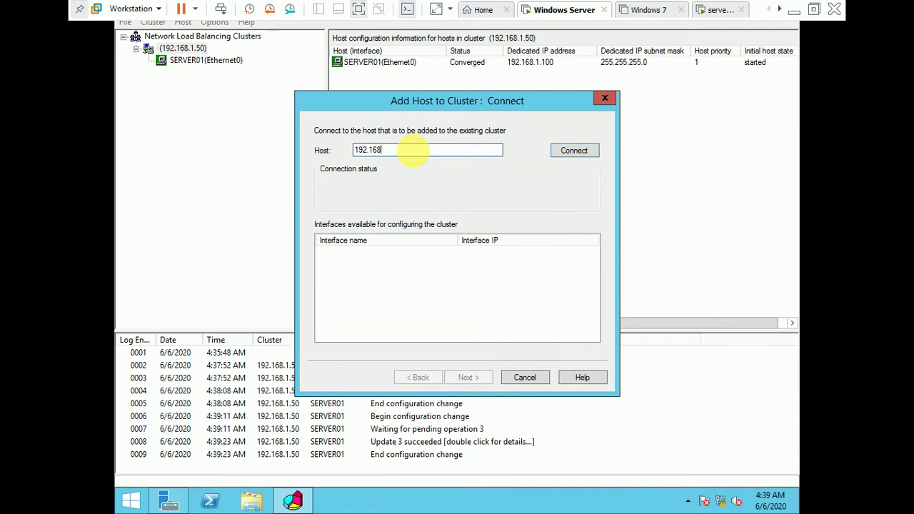
{"action": "type", "text": ".1.200"}
{"action": "key", "text": "Return"}
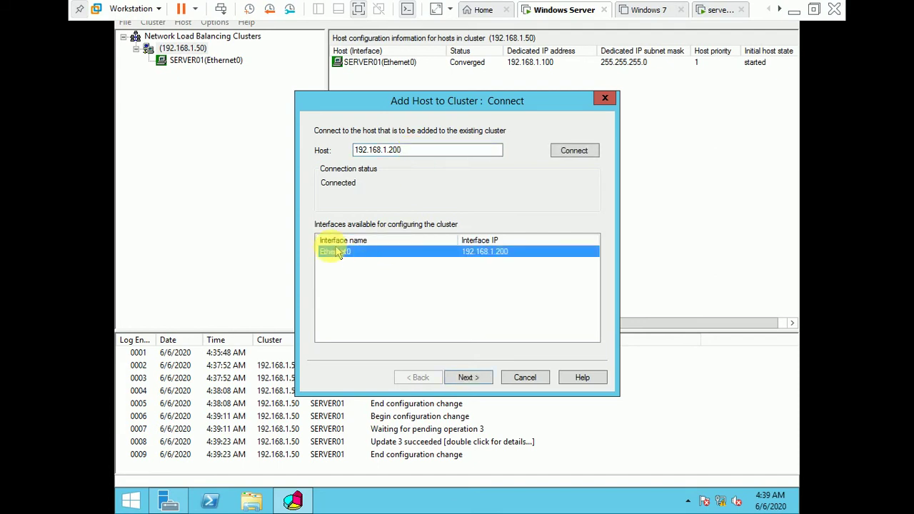
Step: Finish adding the host using its Ethernet0 interface, priority 2, Started default state and existing port rules, and check both hosts' status
{"action": "left_click", "coordinate": [465, 379]}
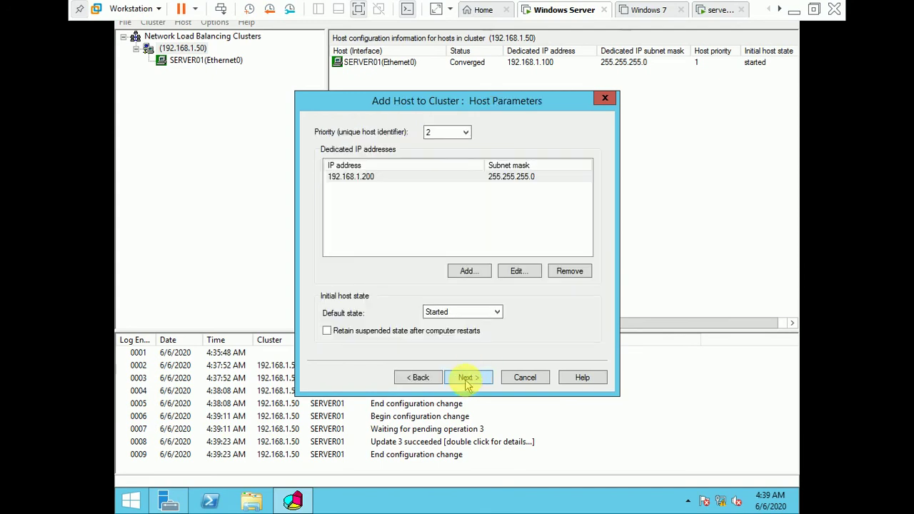
{"action": "left_click", "coordinate": [467, 378]}
{"action": "left_click", "coordinate": [468, 379]}
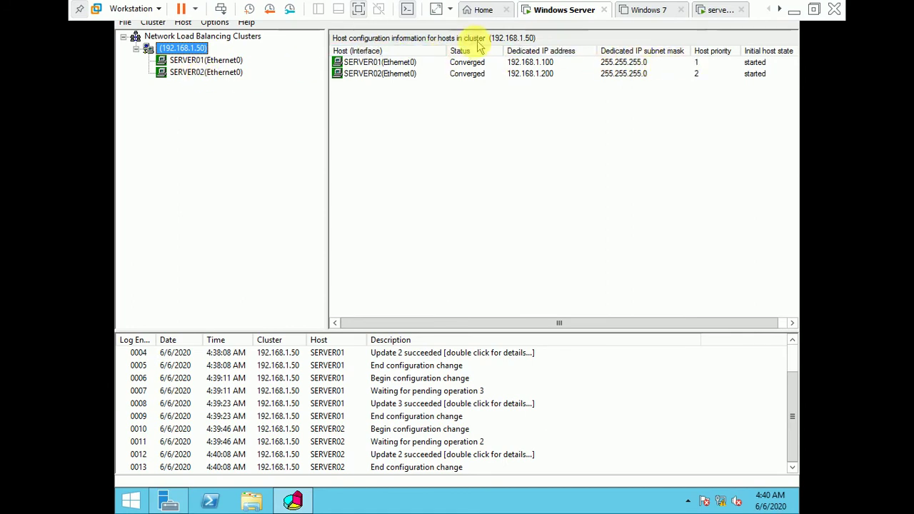
{"action": "left_click", "coordinate": [467, 63]}
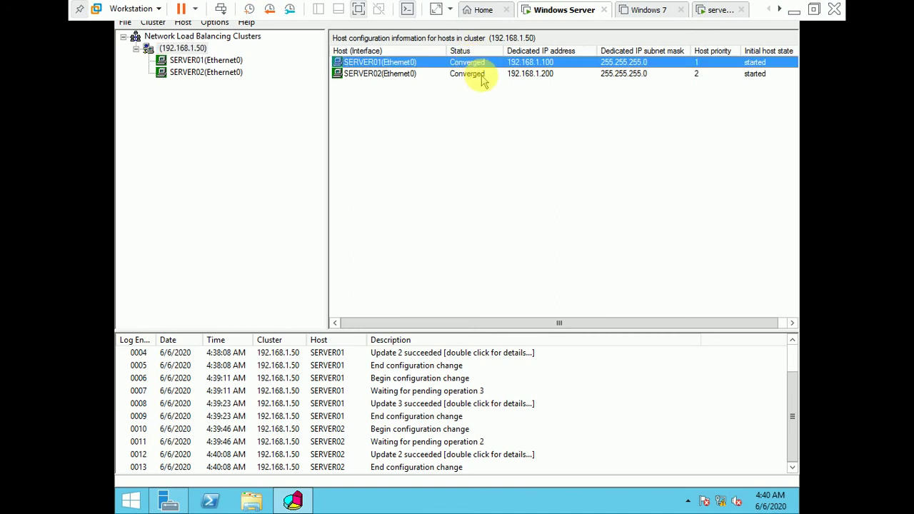
{"action": "left_click", "coordinate": [482, 76]}
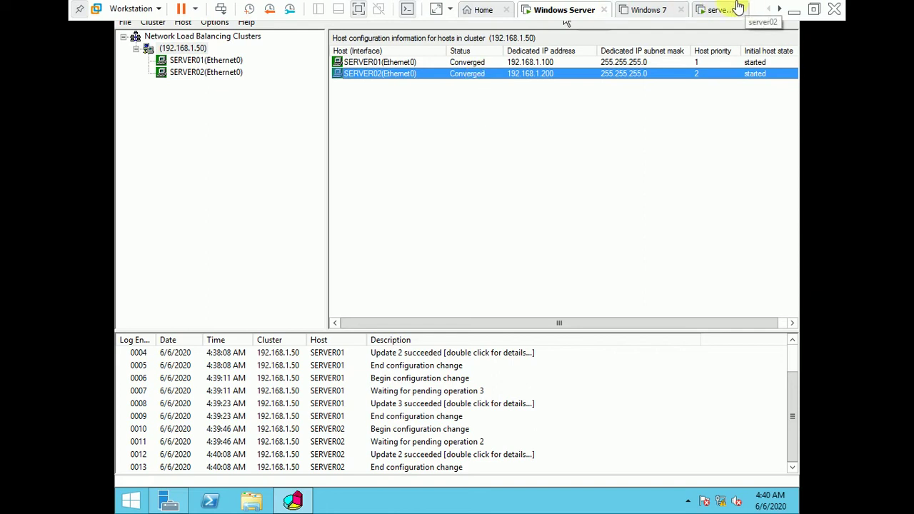
Step: Power on the Windows 7 virtual machine and check its startup progress
{"action": "left_click", "coordinate": [653, 9]}
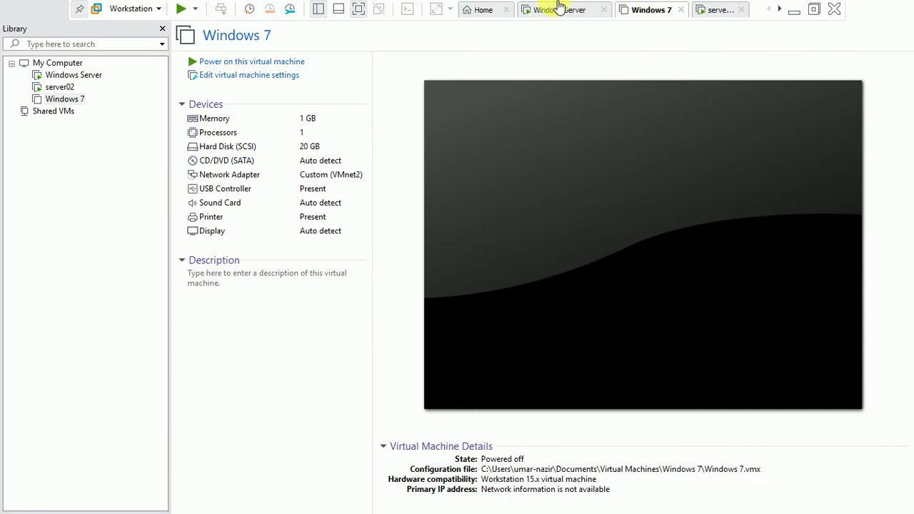
{"action": "left_click", "coordinate": [271, 63]}
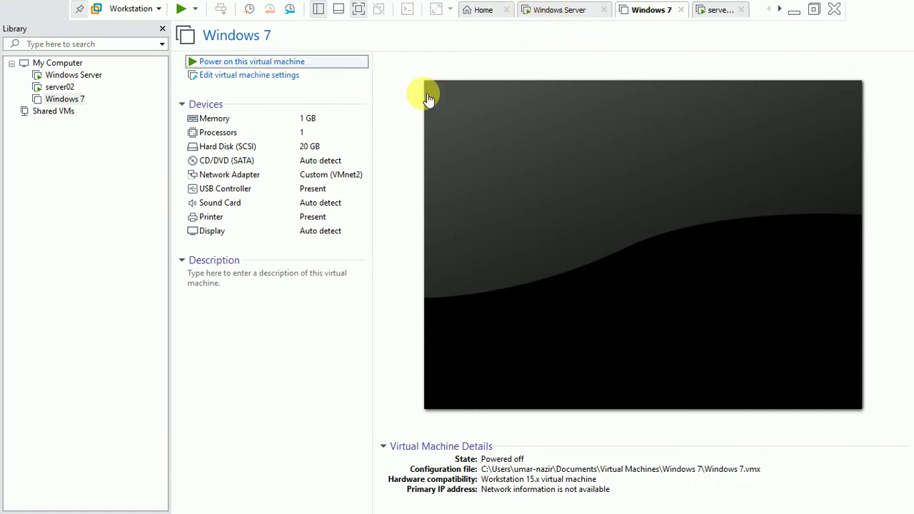
{"action": "left_click", "coordinate": [559, 9]}
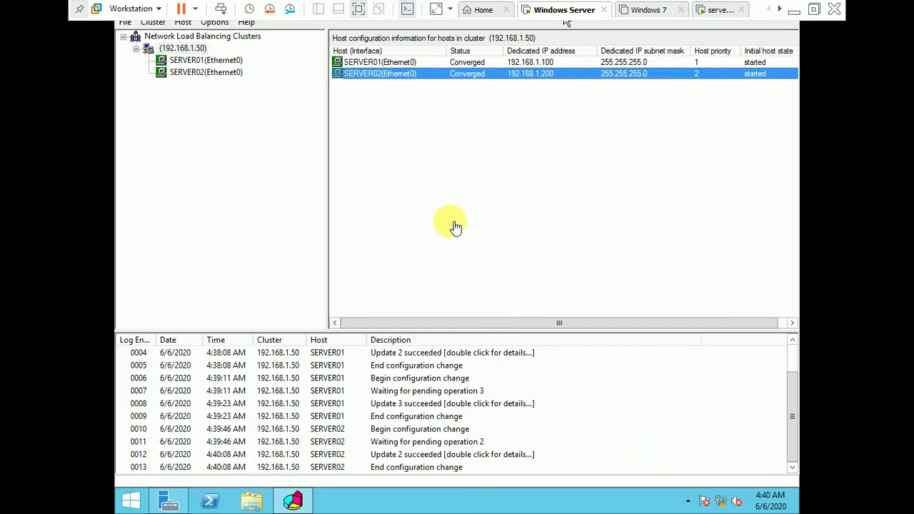
{"action": "left_click", "coordinate": [648, 9]}
{"action": "left_click", "coordinate": [456, 282]}
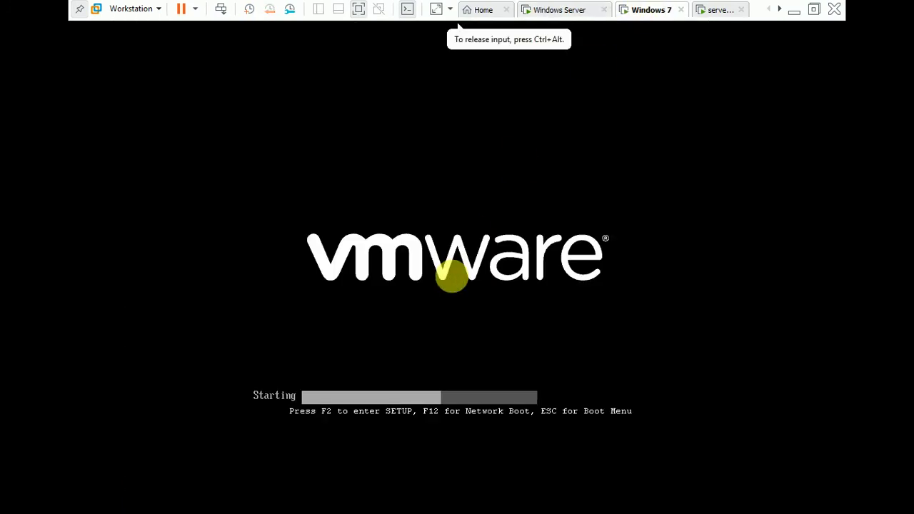
{"action": "key", "text": "ctrl+alt"}
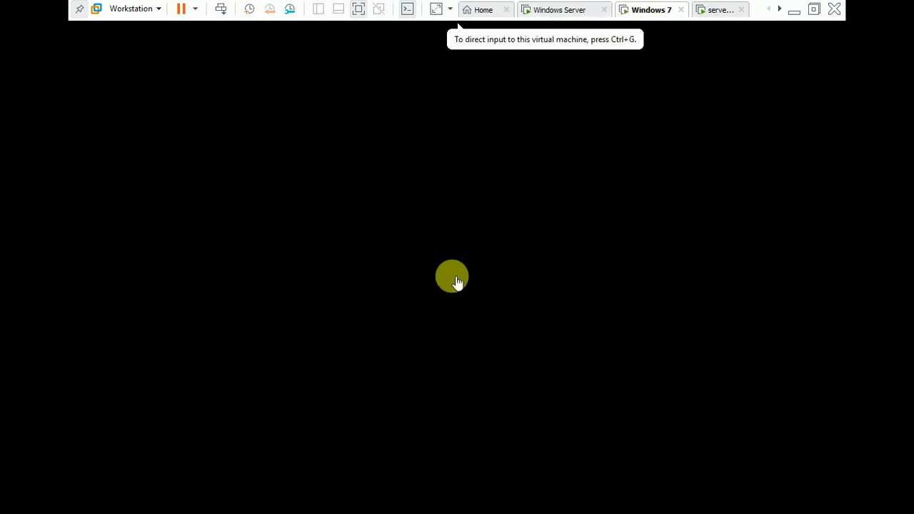
{"action": "left_click", "coordinate": [573, 236]}
{"action": "key", "text": "Return"}
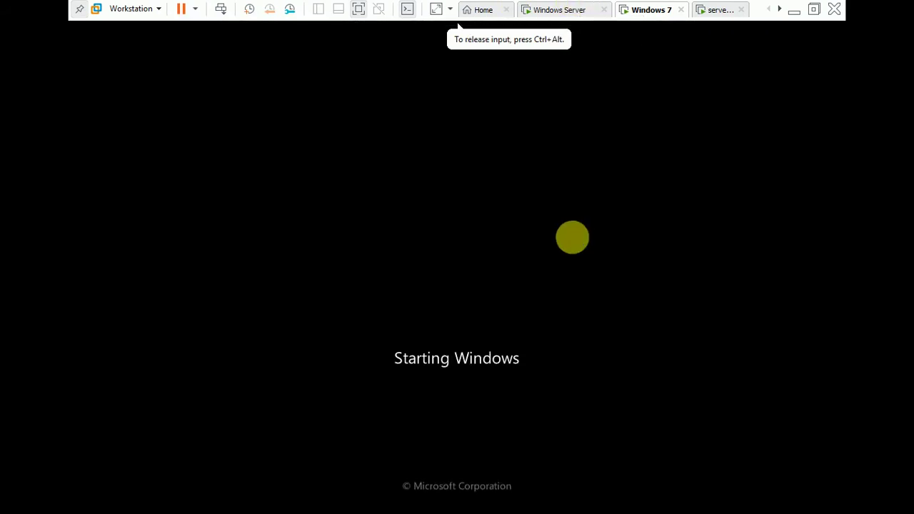
{"action": "key", "text": "ctrl+alt"}
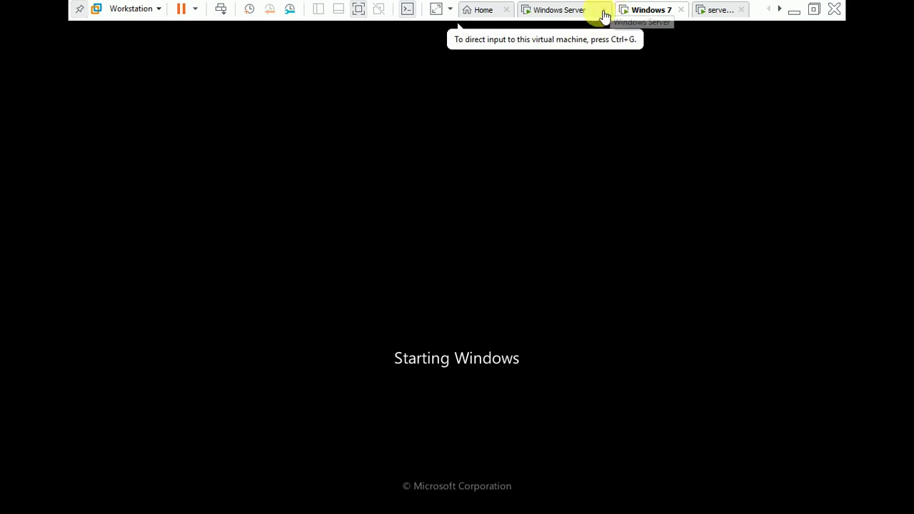
{"action": "left_click", "coordinate": [571, 10]}
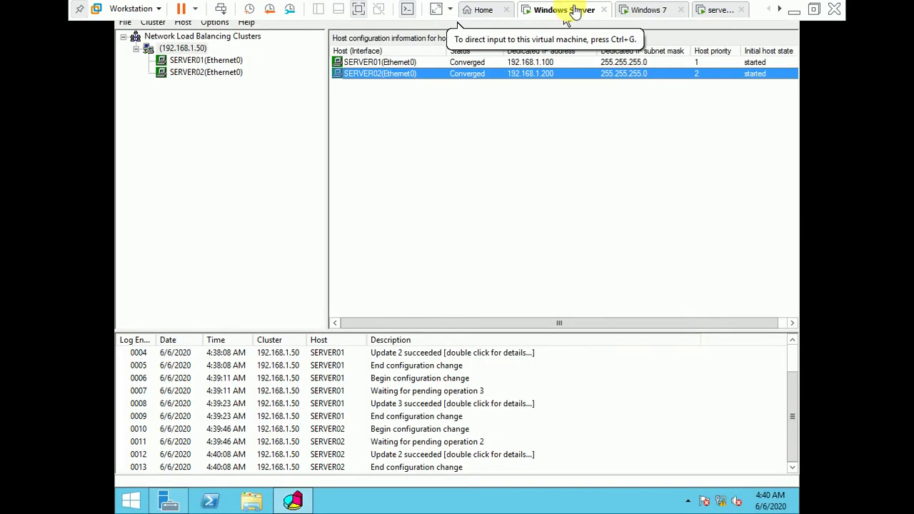
{"action": "left_click", "coordinate": [665, 8]}
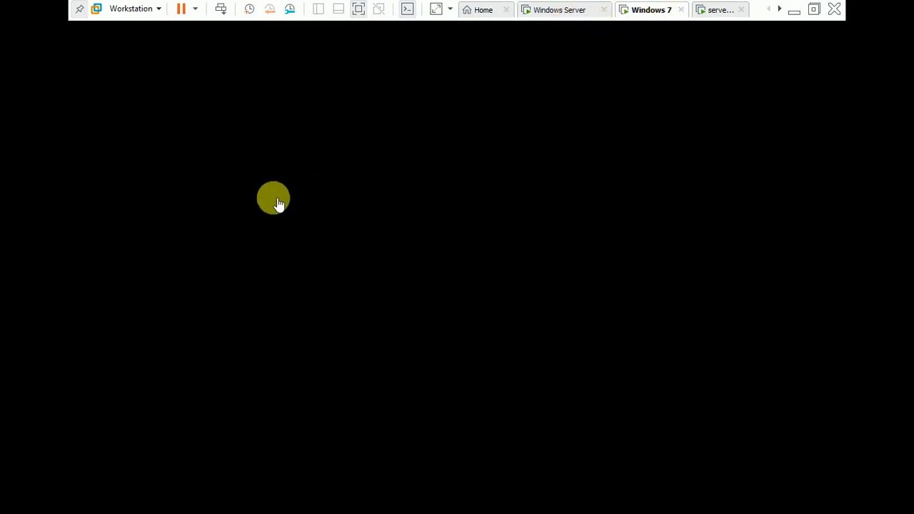
Step: Return to the Windows Server virtual machine and try to open Internet Information Services (IIS) Manager from Server Manager
{"action": "left_click", "coordinate": [560, 9]}
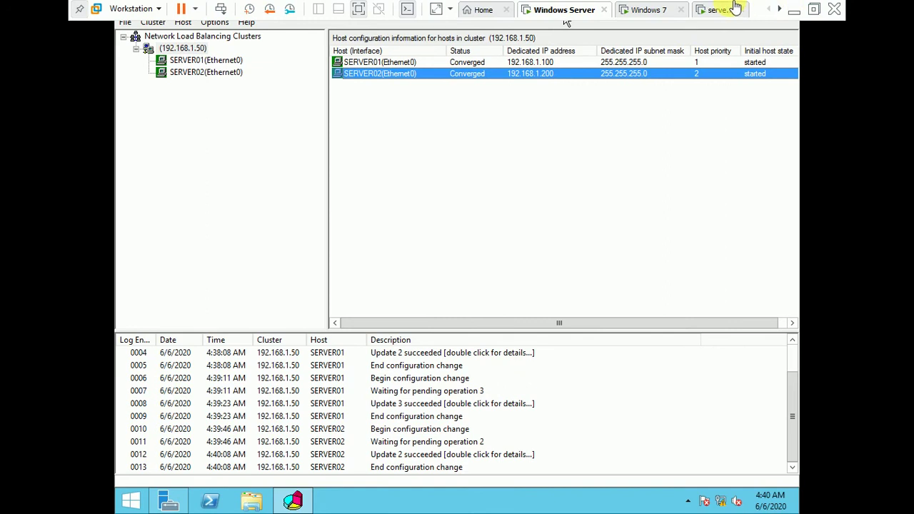
{"action": "left_click", "coordinate": [635, 77]}
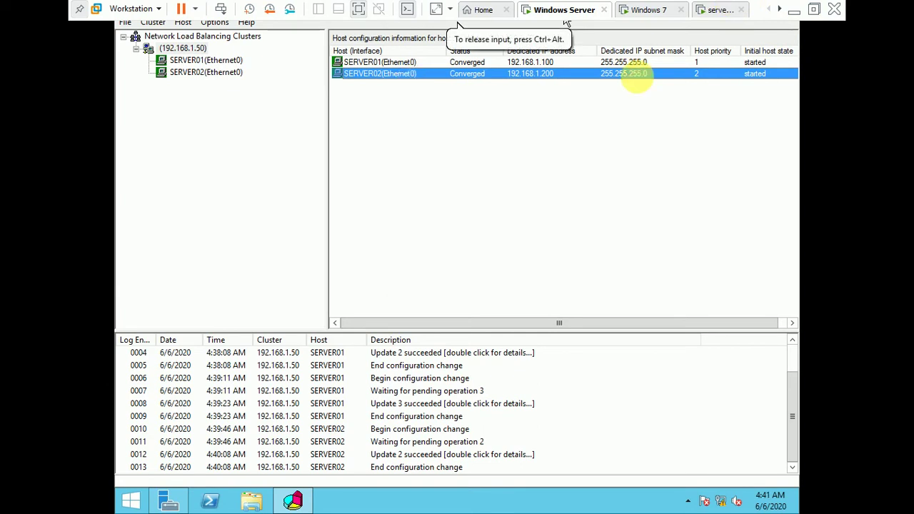
{"action": "key", "text": "super+Down"}
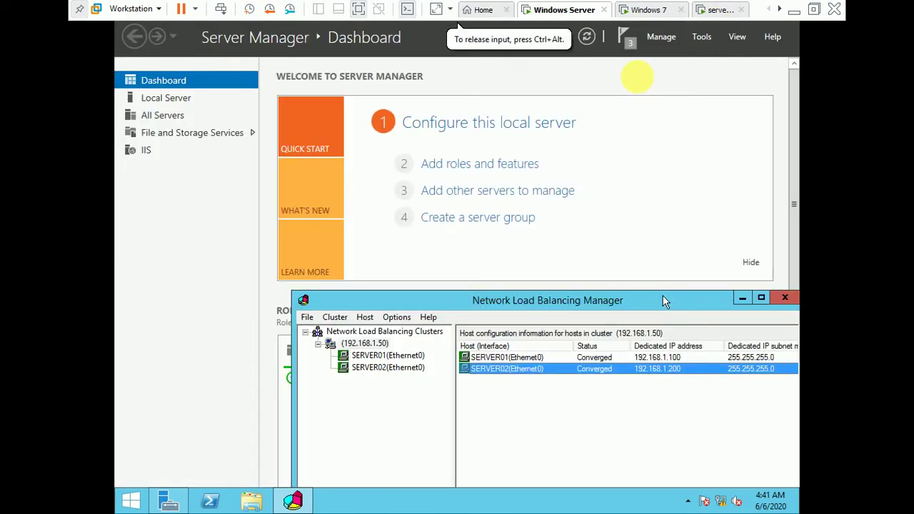
{"action": "left_click", "coordinate": [702, 39]}
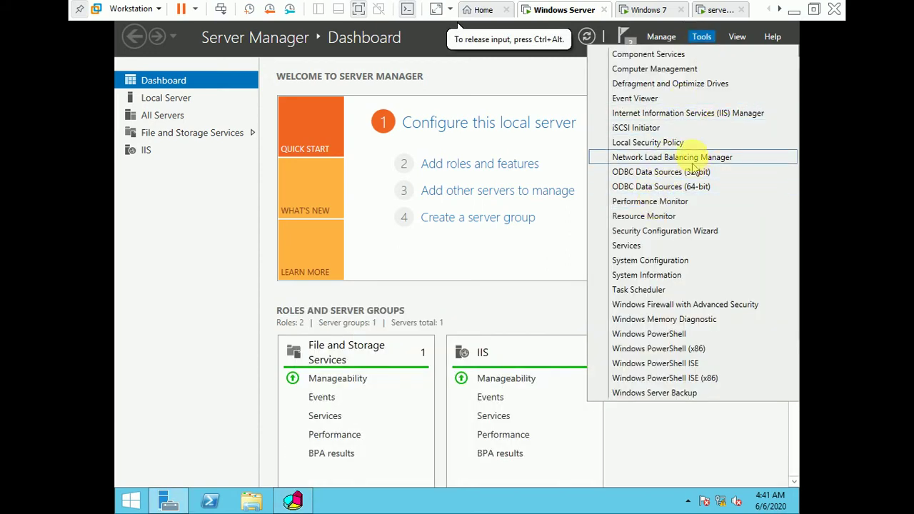
{"action": "left_click", "coordinate": [713, 114]}
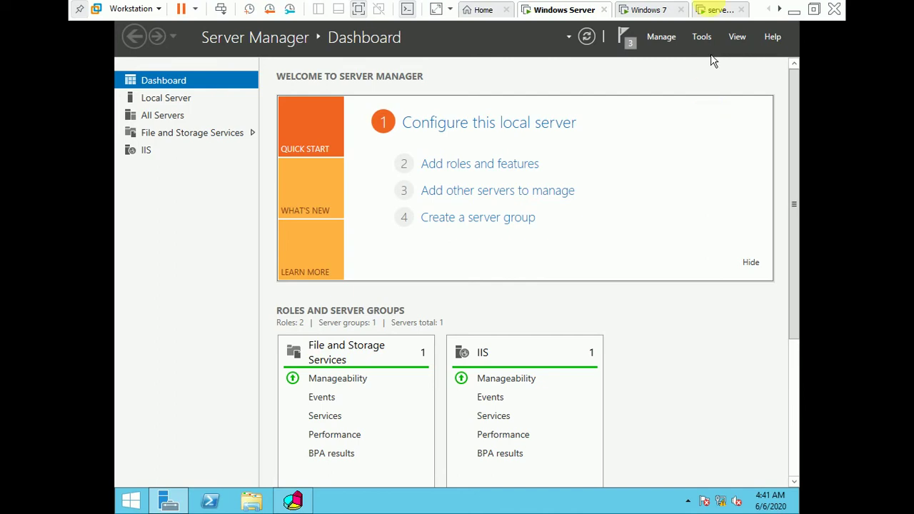
Step: Bring up Network Load Balancing Manager to check the cluster, minimize it, and show the IIS page in Server Manager
{"action": "left_click", "coordinate": [646, 10]}
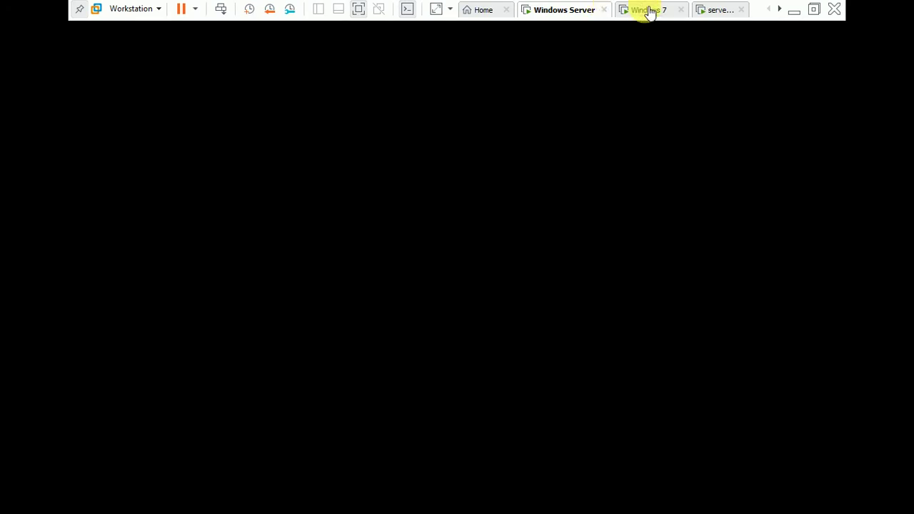
{"action": "left_click", "coordinate": [552, 8]}
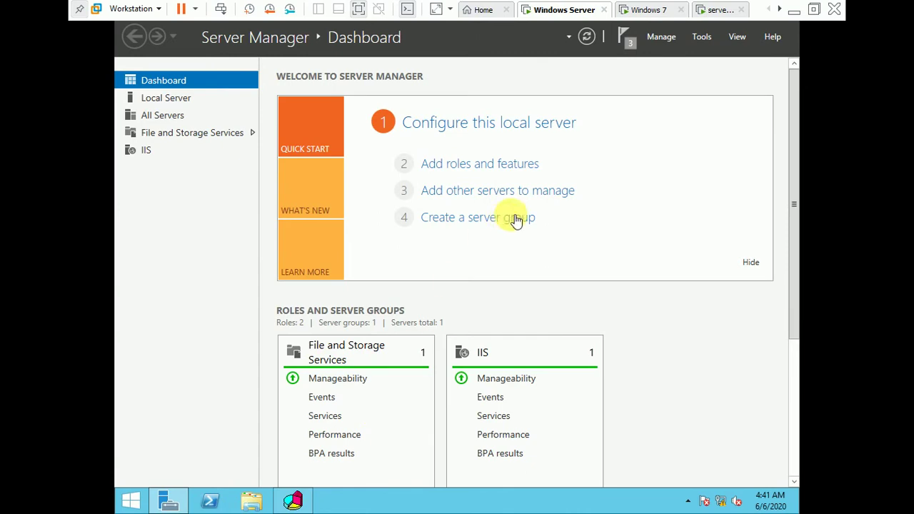
{"action": "left_click", "coordinate": [294, 503]}
{"action": "left_click", "coordinate": [294, 504]}
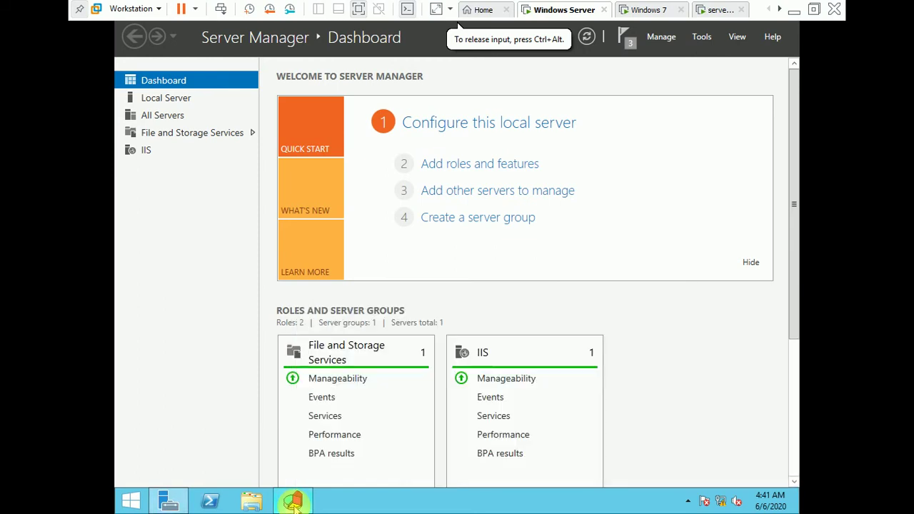
{"action": "left_click", "coordinate": [294, 503]}
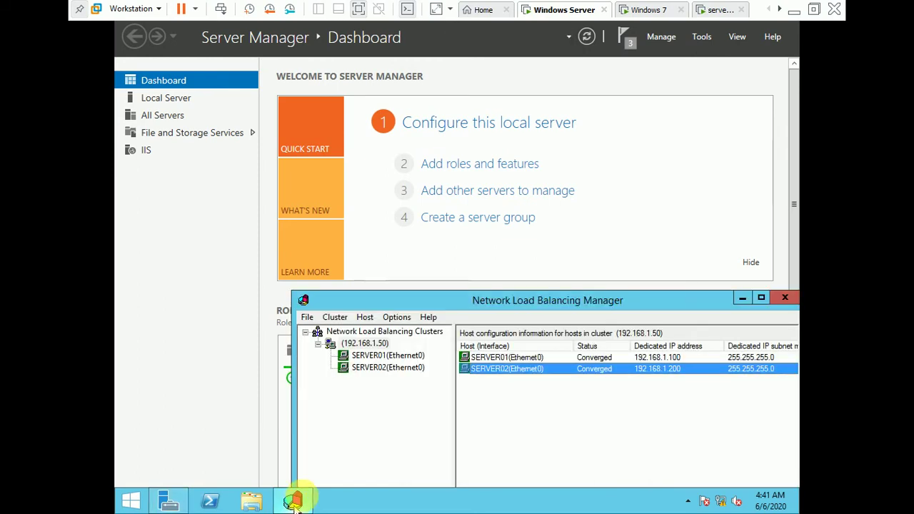
{"action": "left_click", "coordinate": [742, 299]}
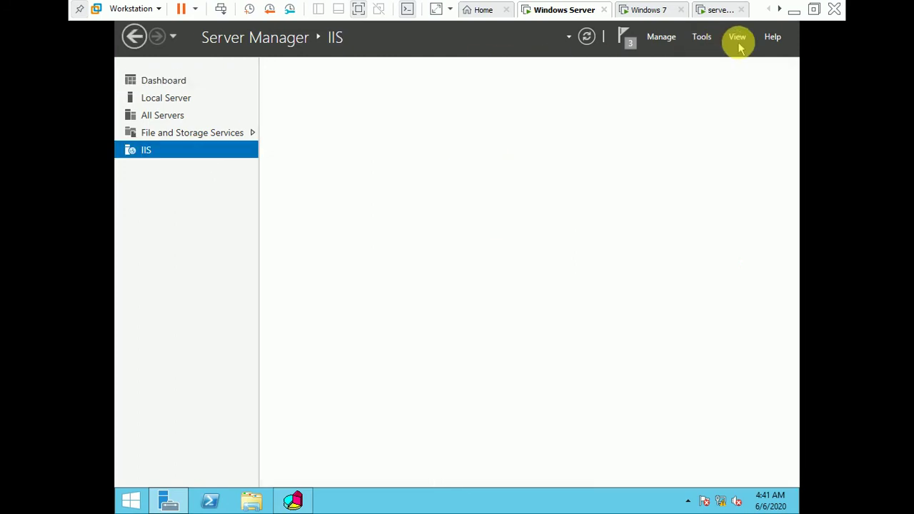
Step: Check the Windows 7 virtual machine's startup and return to the Windows Server virtual machine
{"action": "left_click", "coordinate": [644, 10]}
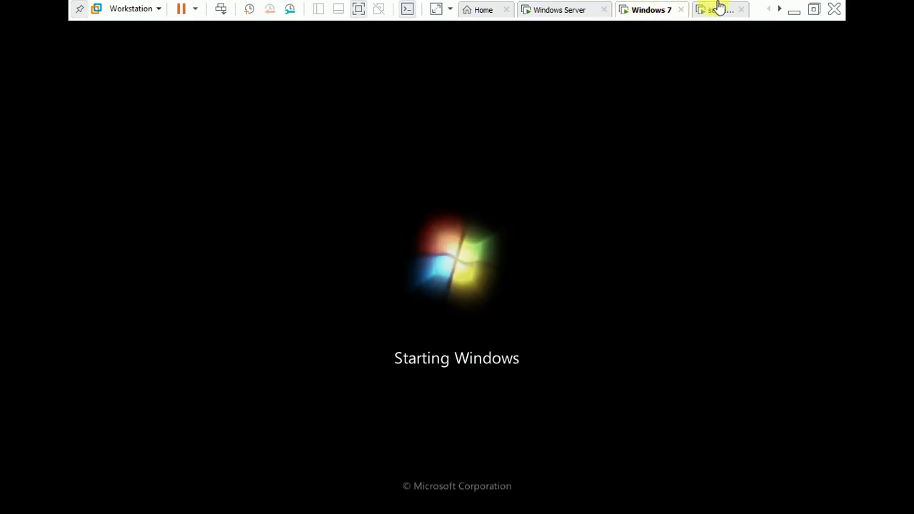
{"action": "left_click", "coordinate": [574, 17]}
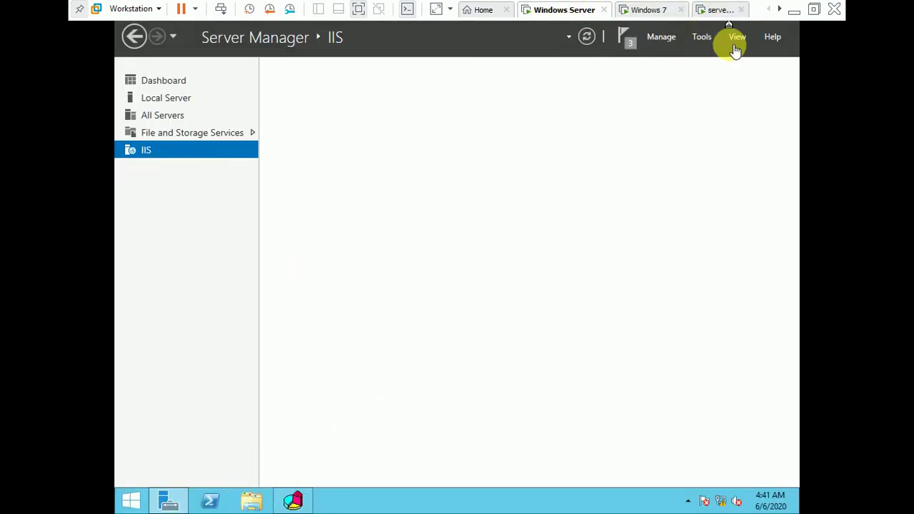
Step: Check the Windows 7 virtual machine's startup twice, returning each time to the IIS page on Windows Server
{"action": "left_click", "coordinate": [646, 10]}
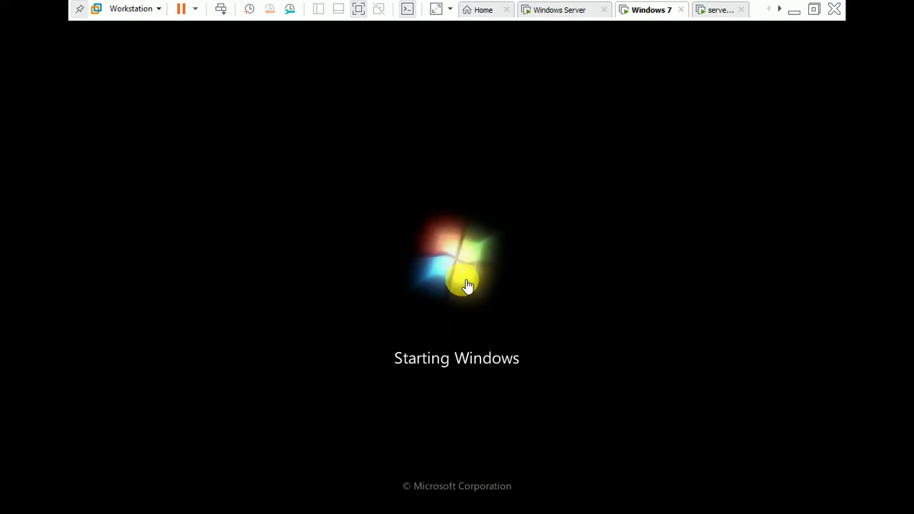
{"action": "left_click", "coordinate": [563, 15]}
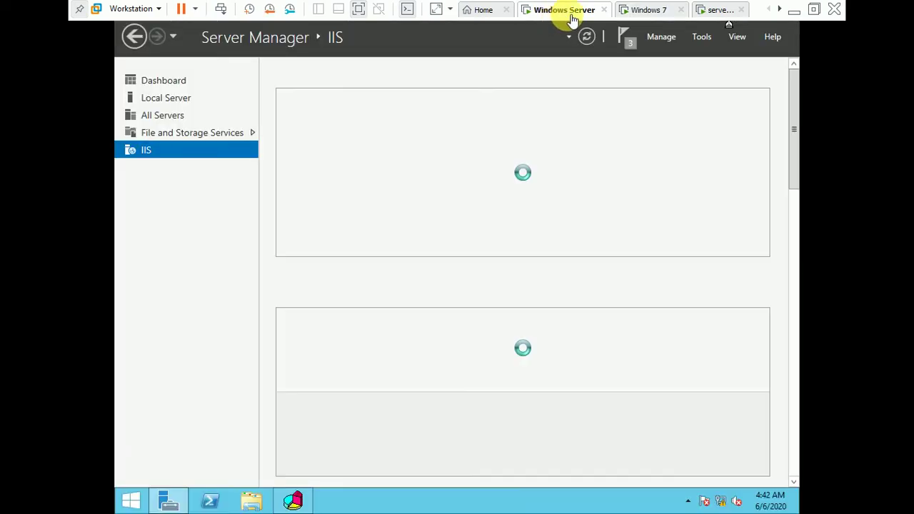
{"action": "left_click", "coordinate": [648, 12]}
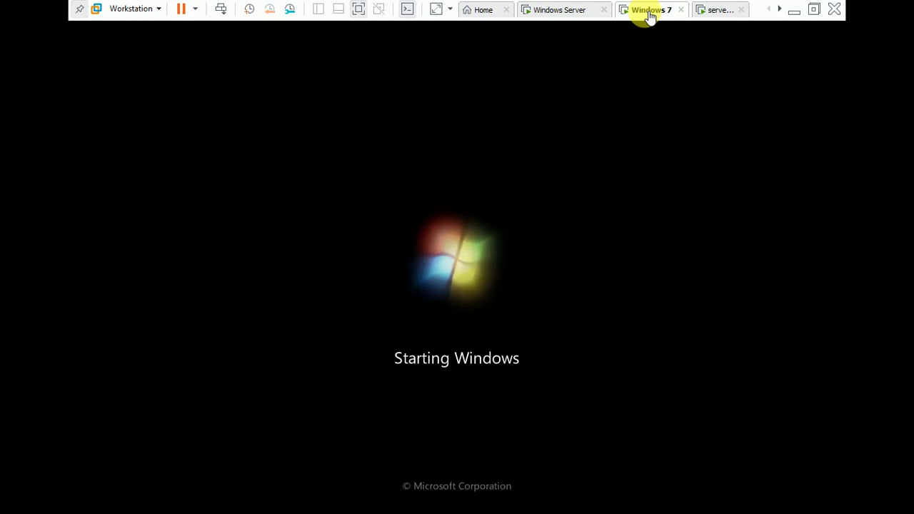
{"action": "left_click", "coordinate": [561, 16]}
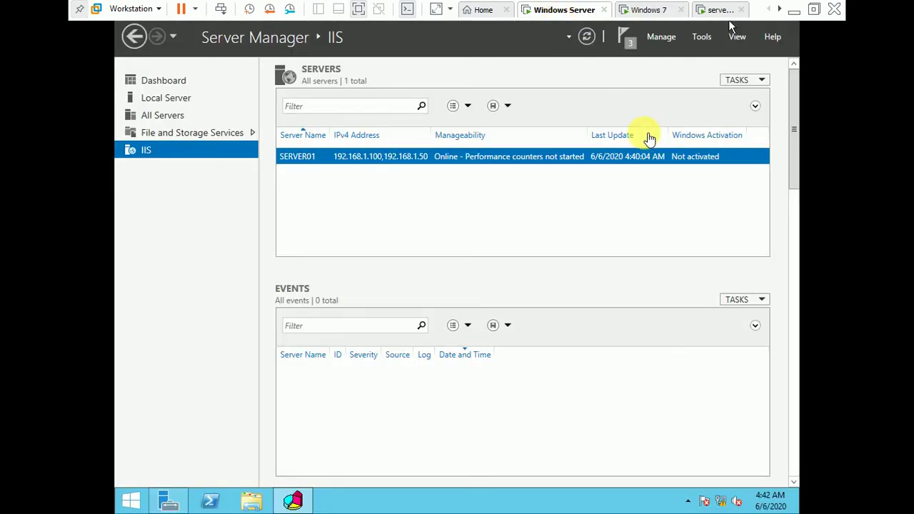
Step: Show the Server Manager dashboard and launch Internet Information Services (IIS) Manager
{"action": "left_click", "coordinate": [163, 80]}
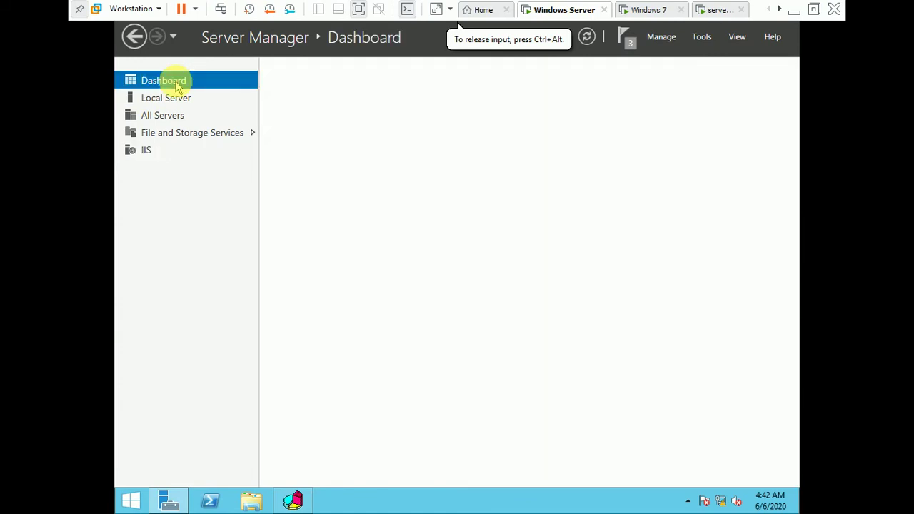
{"action": "left_click", "coordinate": [702, 36]}
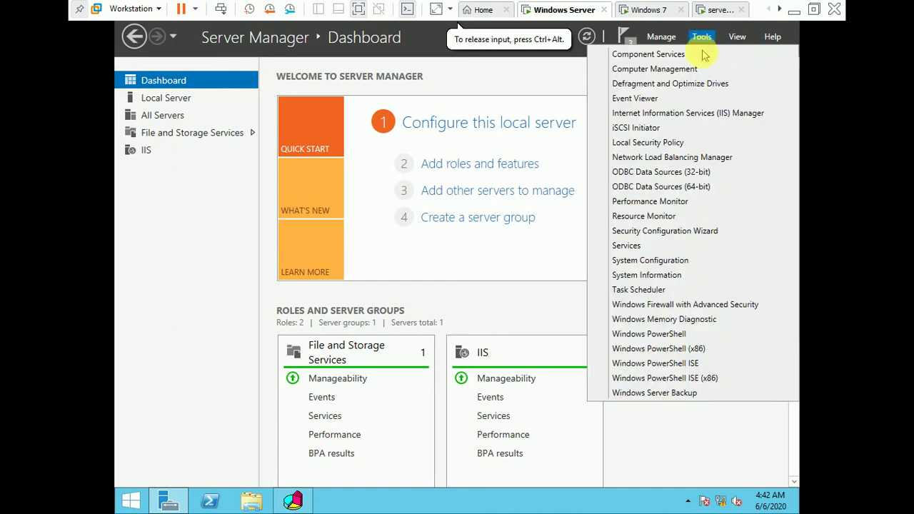
{"action": "left_click", "coordinate": [685, 117]}
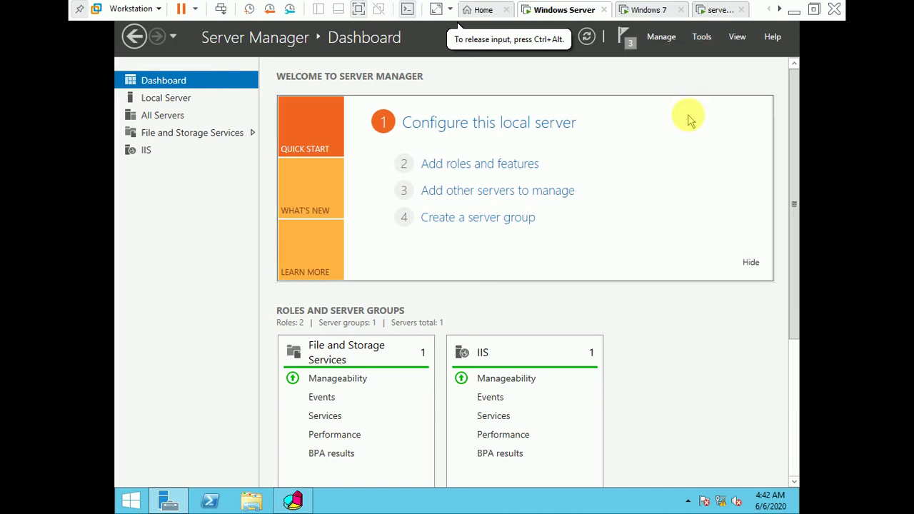
Step: Check the Windows 7 startup and the second server's dashboard, ending back on the Windows Server virtual machine
{"action": "left_click", "coordinate": [657, 10]}
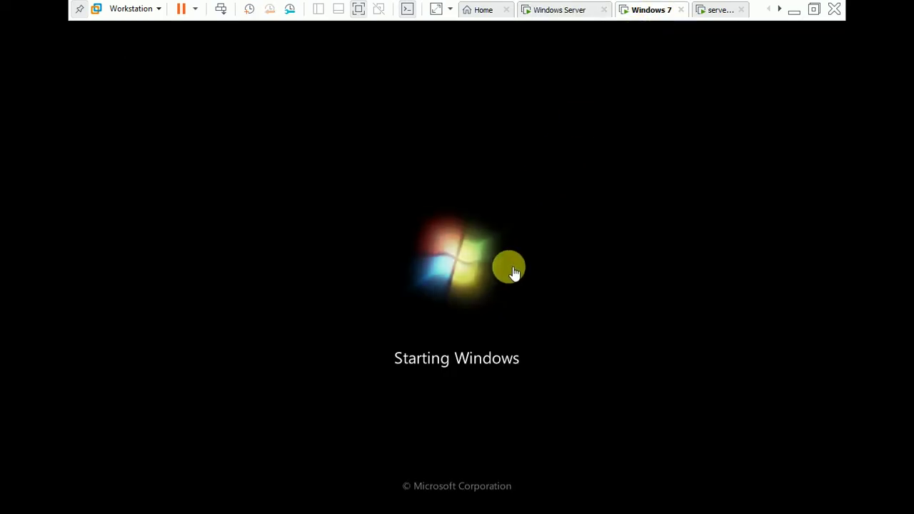
{"action": "left_click", "coordinate": [720, 10]}
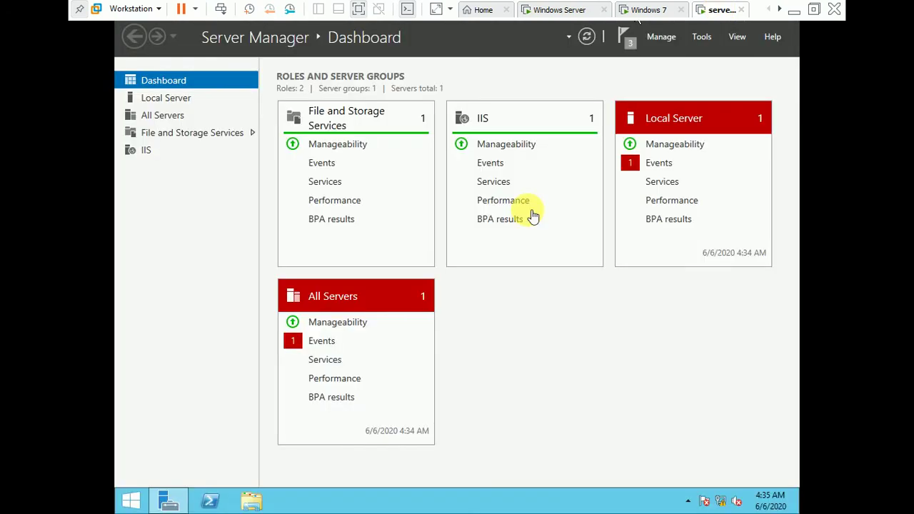
{"action": "left_click", "coordinate": [529, 211]}
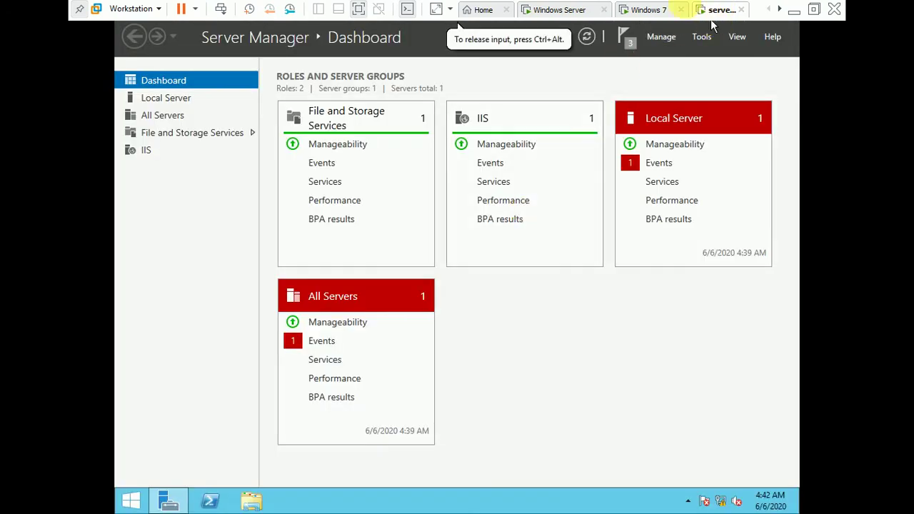
{"action": "left_click", "coordinate": [556, 9]}
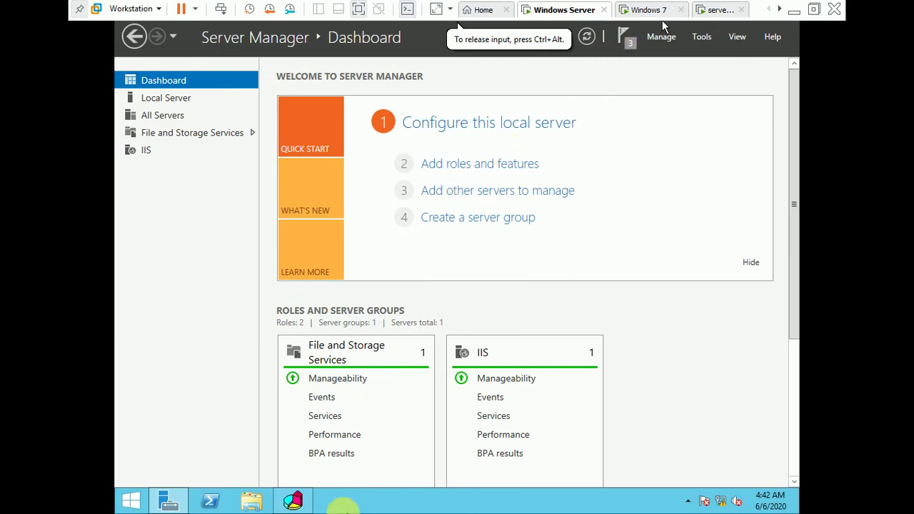
Step: Maximize Network Load Balancing Manager, view the Add Host to Cluster dialog for cluster 192.168.1.50, and cancel it
{"action": "left_click", "coordinate": [292, 502]}
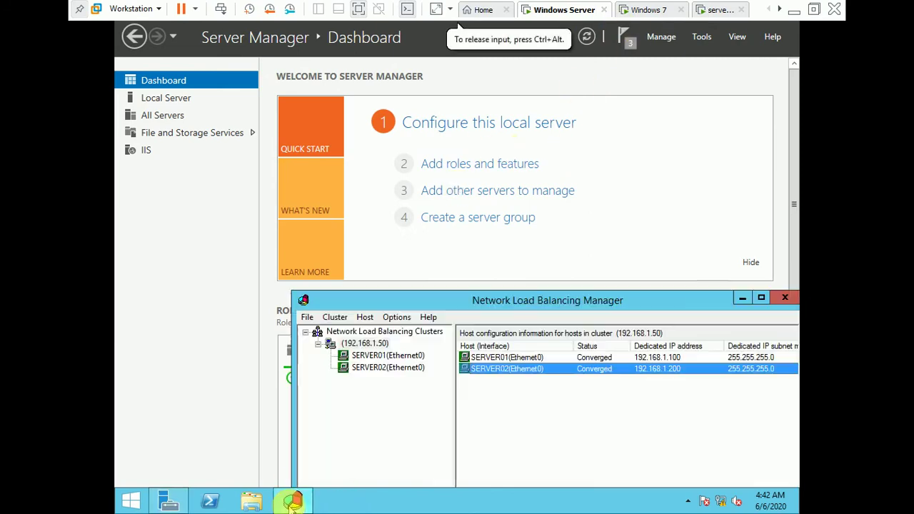
{"action": "left_click", "coordinate": [761, 298]}
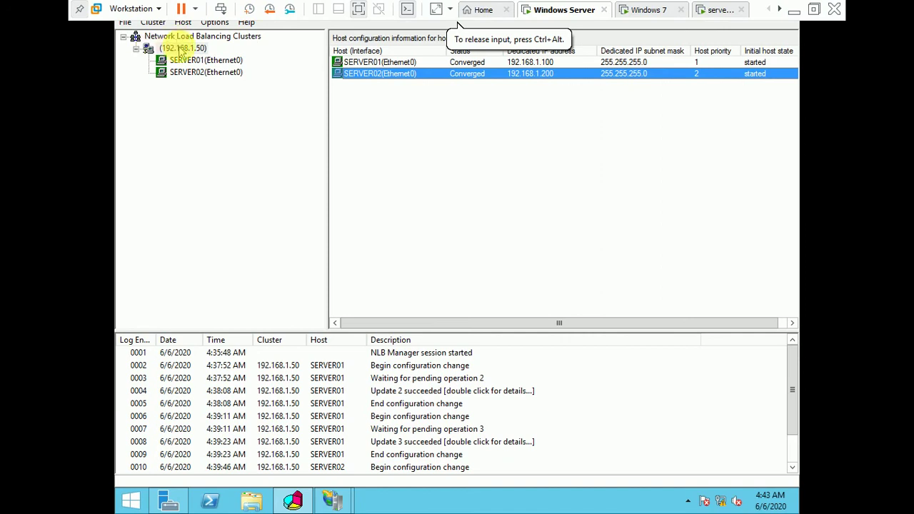
{"action": "right_click", "coordinate": [180, 49]}
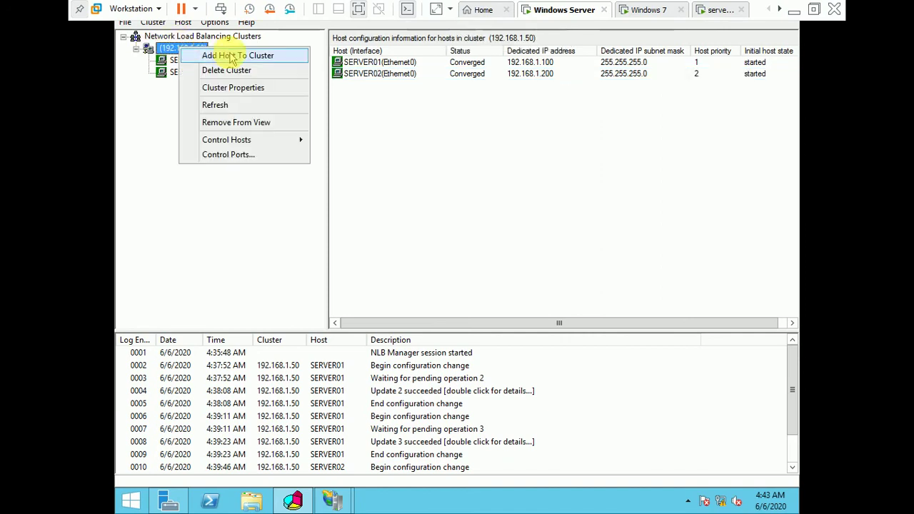
{"action": "left_click", "coordinate": [232, 58]}
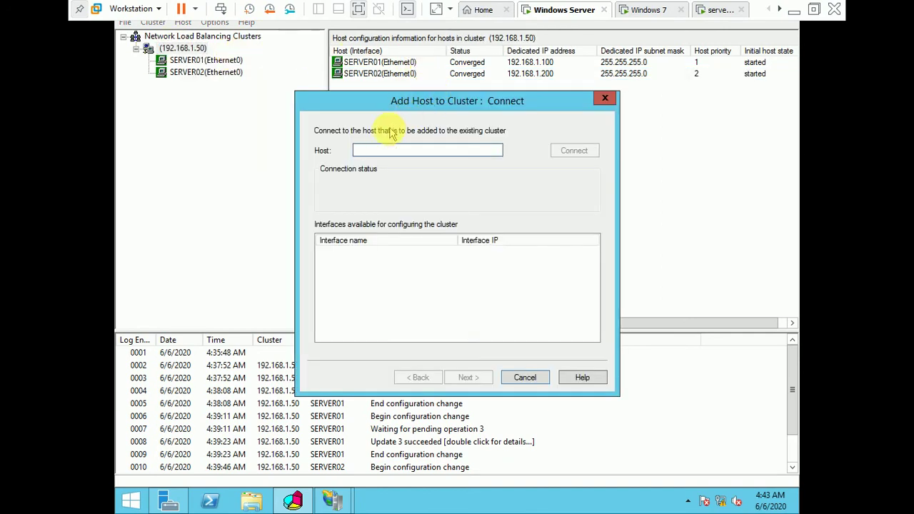
{"action": "left_click", "coordinate": [491, 148]}
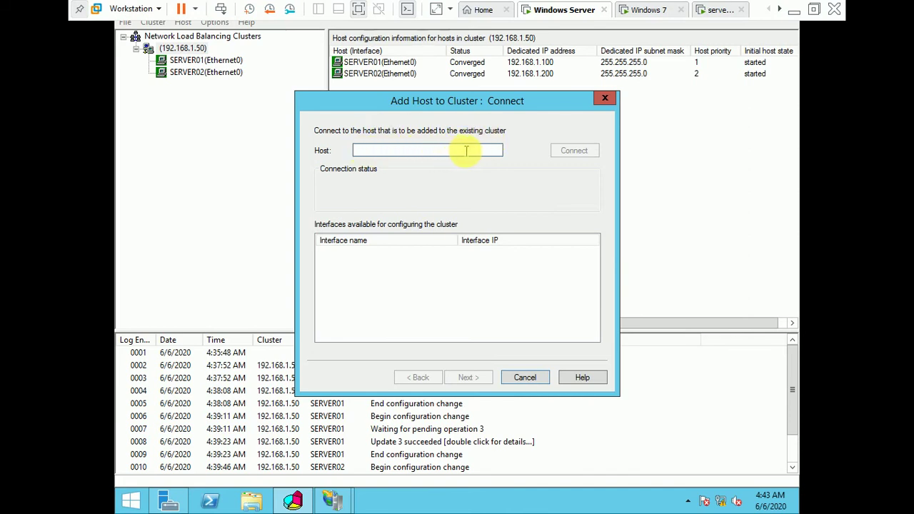
{"action": "left_click", "coordinate": [524, 379]}
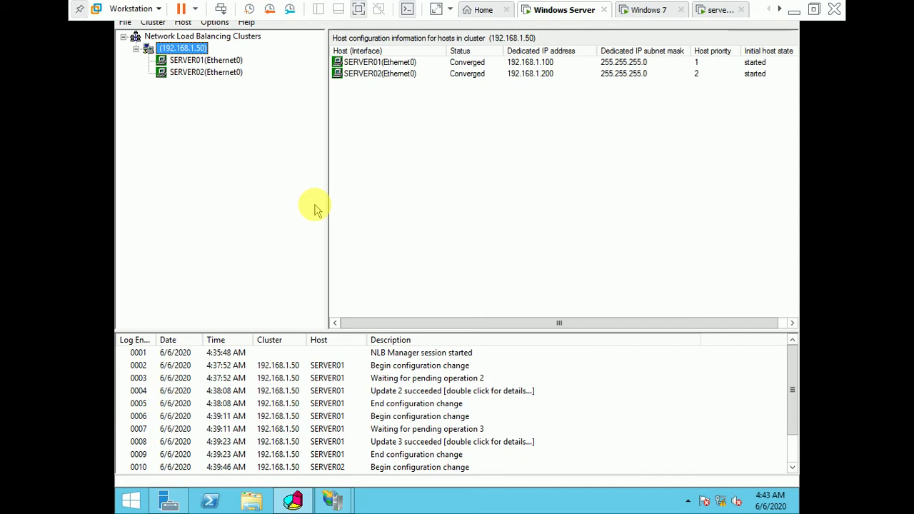
Step: Switch to the Windows 7 virtual machine, dismiss the network location prompt, and open Network and Sharing Center
{"action": "left_click", "coordinate": [655, 9]}
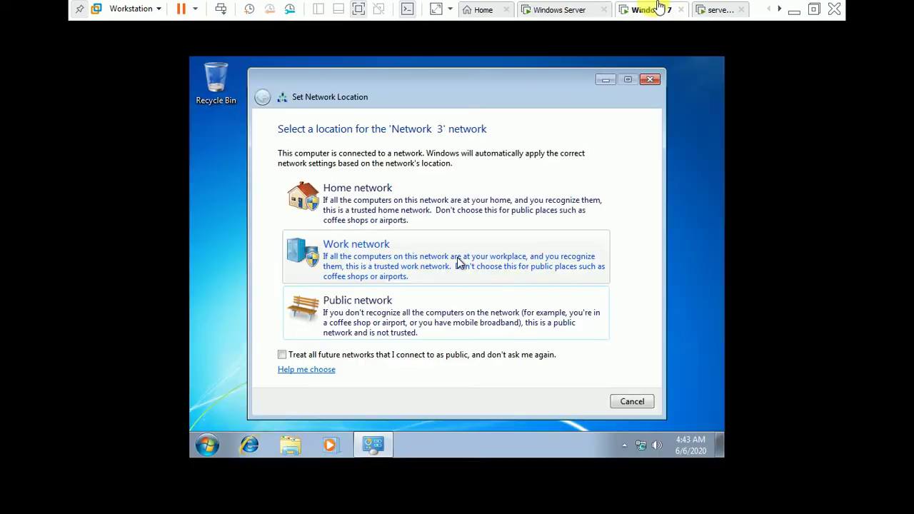
{"action": "left_click", "coordinate": [649, 78]}
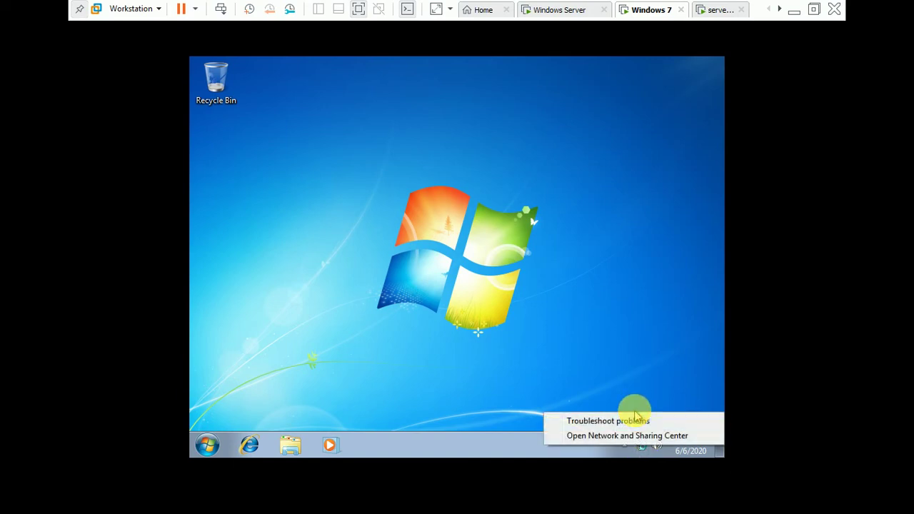
{"action": "left_click", "coordinate": [631, 436]}
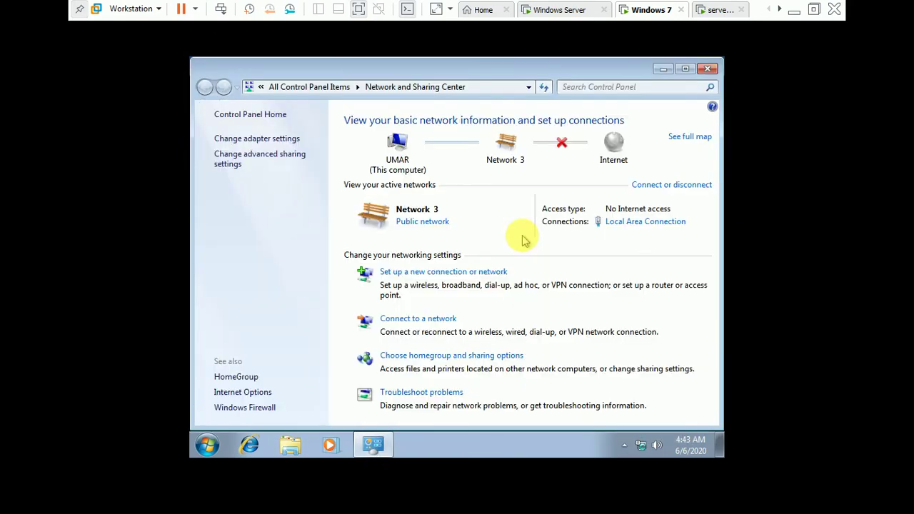
Step: Set the Local Area Connection's IPv4 address to 192.168.1.10, mask 255.255.255.0, gateway and preferred DNS 192.168.1.100, alternate DNS 192.168.1.200
{"action": "left_click", "coordinate": [636, 223]}
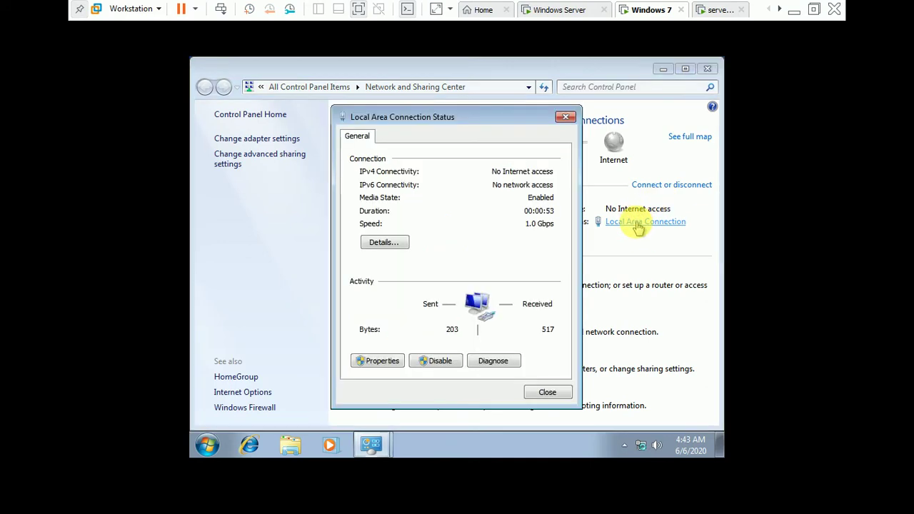
{"action": "left_click", "coordinate": [379, 362]}
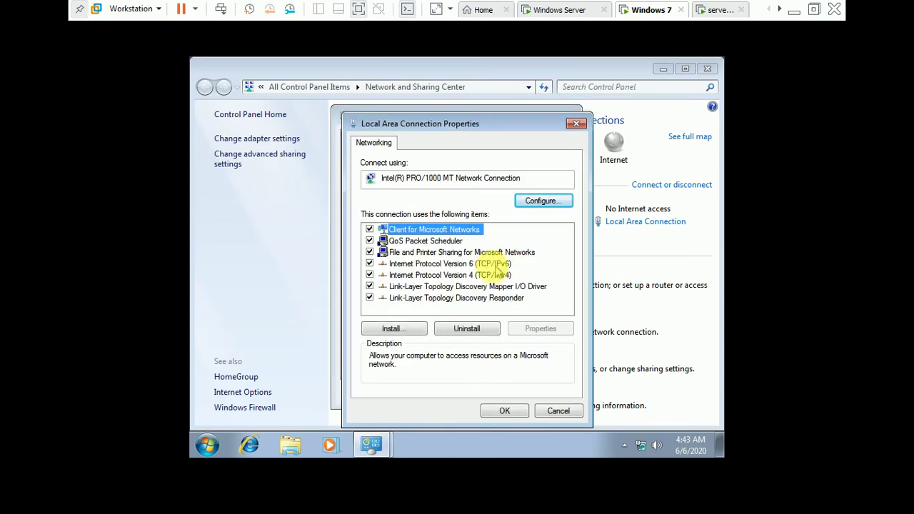
{"action": "left_click", "coordinate": [486, 276]}
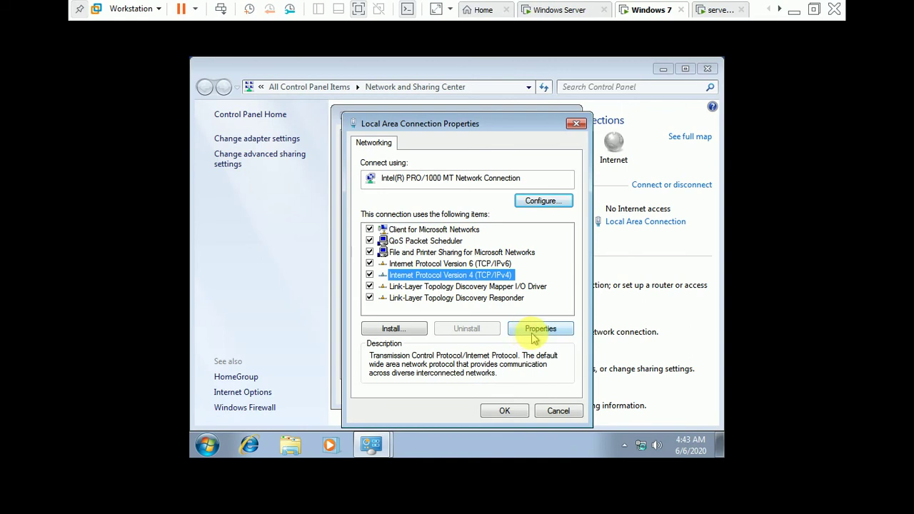
{"action": "left_click", "coordinate": [535, 329]}
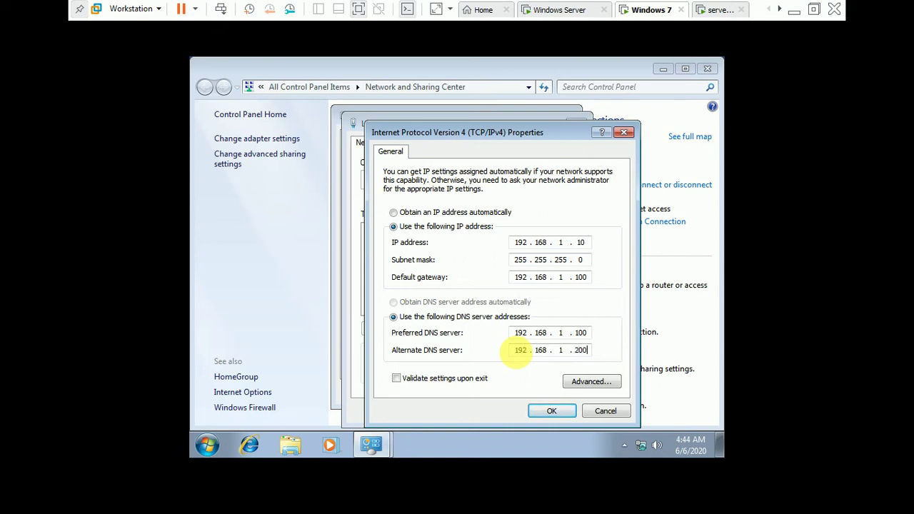
{"action": "key", "text": "Return"}
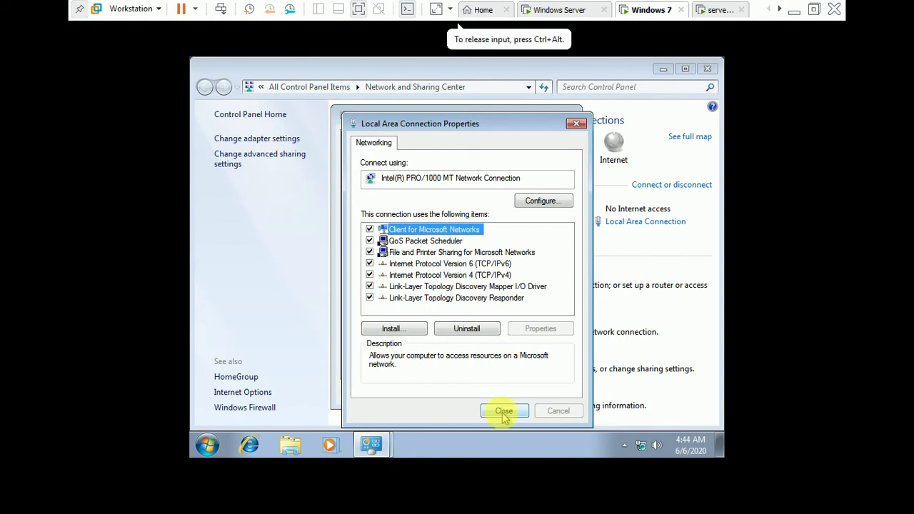
{"action": "left_click", "coordinate": [504, 413]}
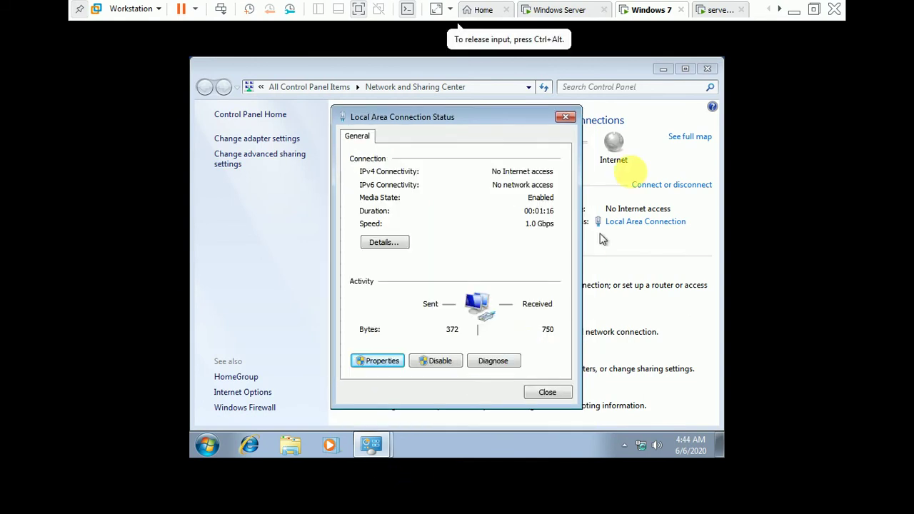
{"action": "left_click", "coordinate": [569, 117]}
{"action": "left_click", "coordinate": [705, 69]}
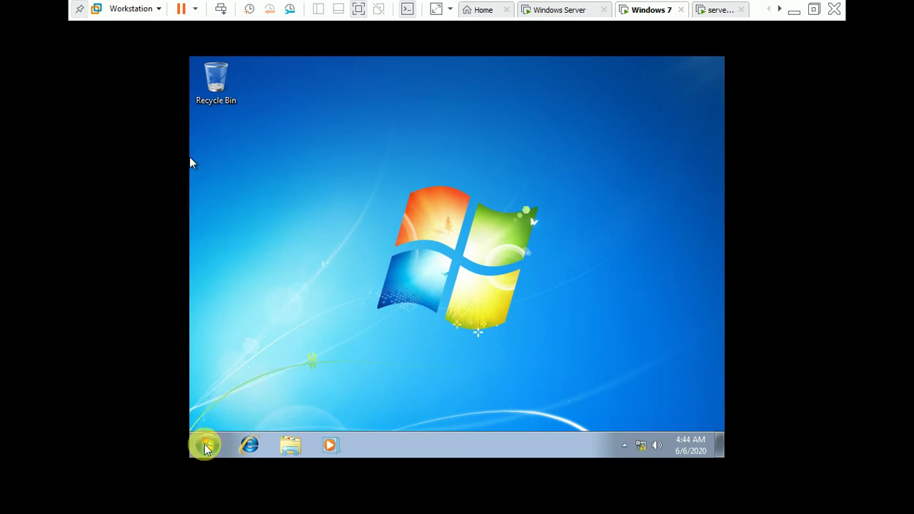
{"action": "key", "text": "super+r"}
{"action": "type", "text": "cmd"}
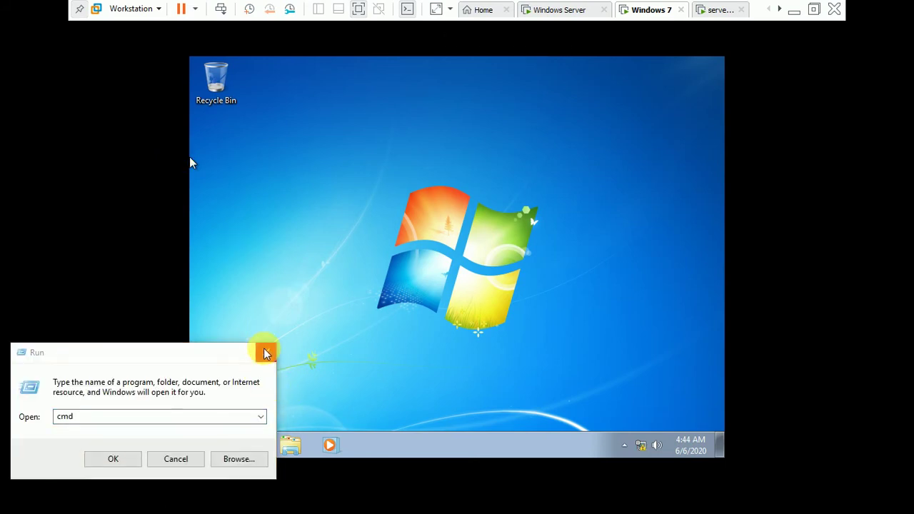
{"action": "key", "text": "Escape"}
Step: Open a Command Prompt in the Windows 7 virtual machine by searching for cmd
{"action": "left_click", "coordinate": [207, 444]}
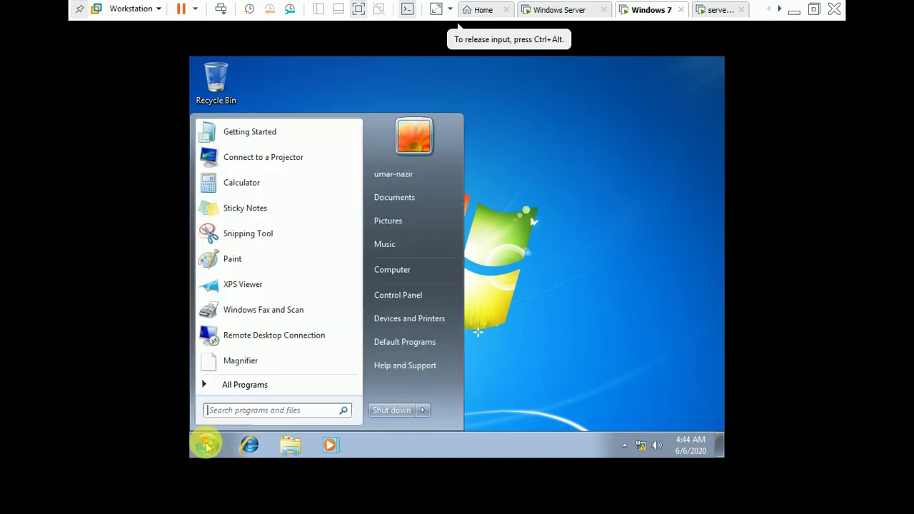
{"action": "type", "text": "cm"}
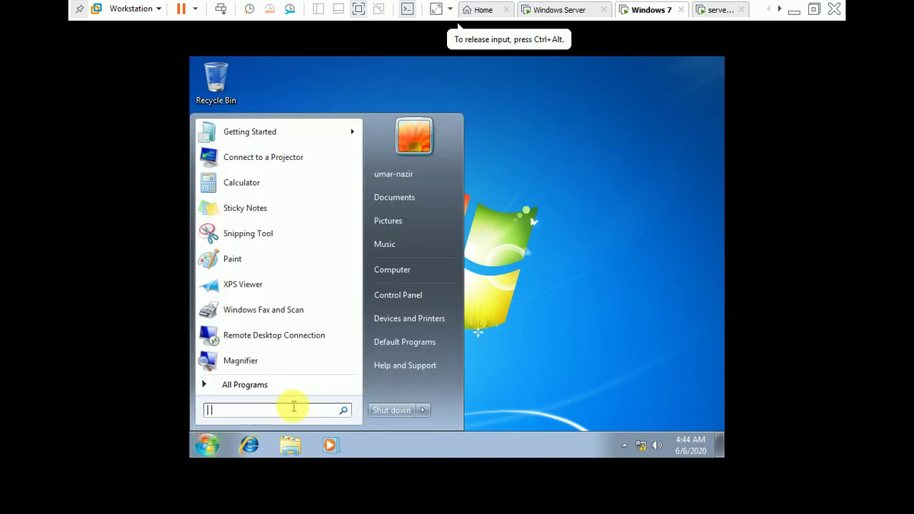
{"action": "type", "text": "d"}
{"action": "key", "text": "Return"}
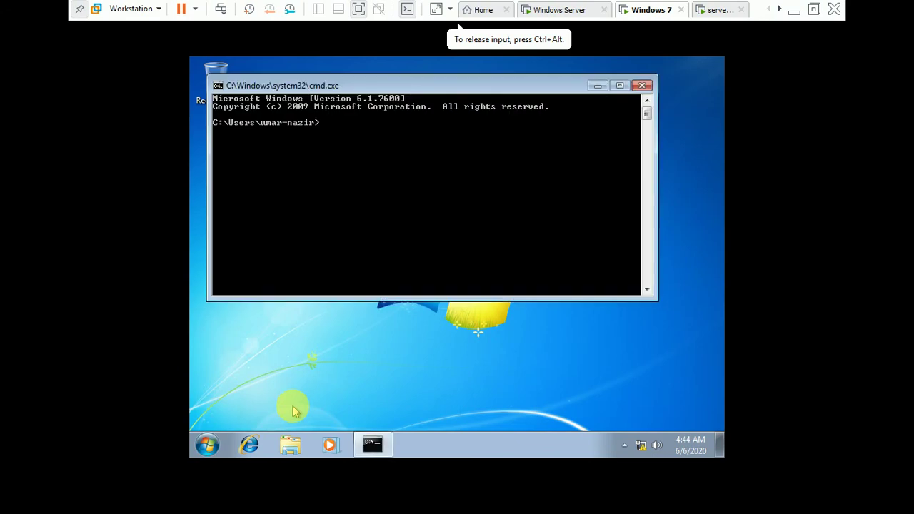
Step: Ping 192.168.1.100 and 192.168.1.200 from the Windows 7 client to test connectivity to both servers
{"action": "type", "text": "ping 192.168.1"}
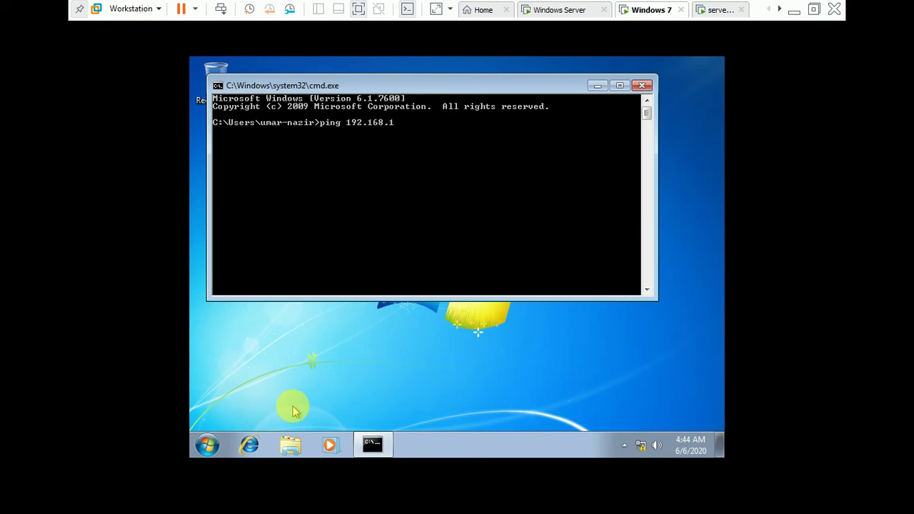
{"action": "key", "text": "Return"}
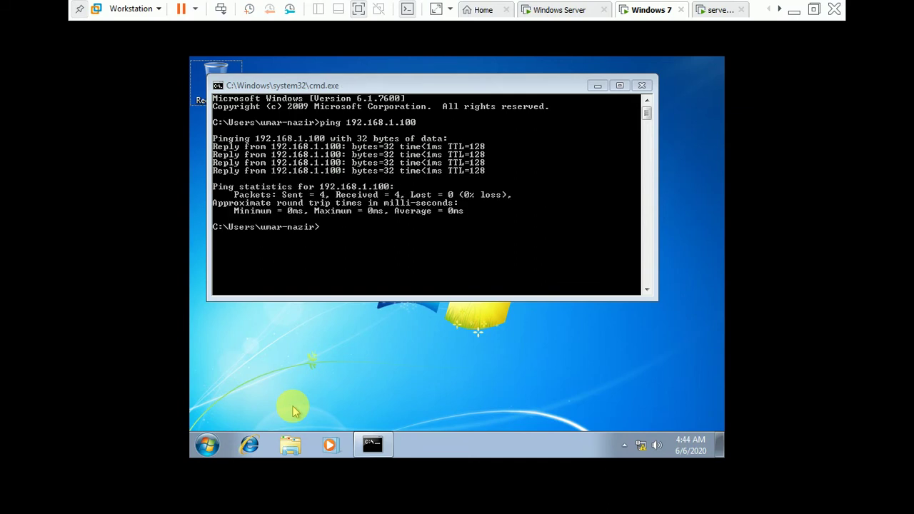
{"action": "left_click", "coordinate": [370, 247]}
{"action": "key", "text": "Up"}
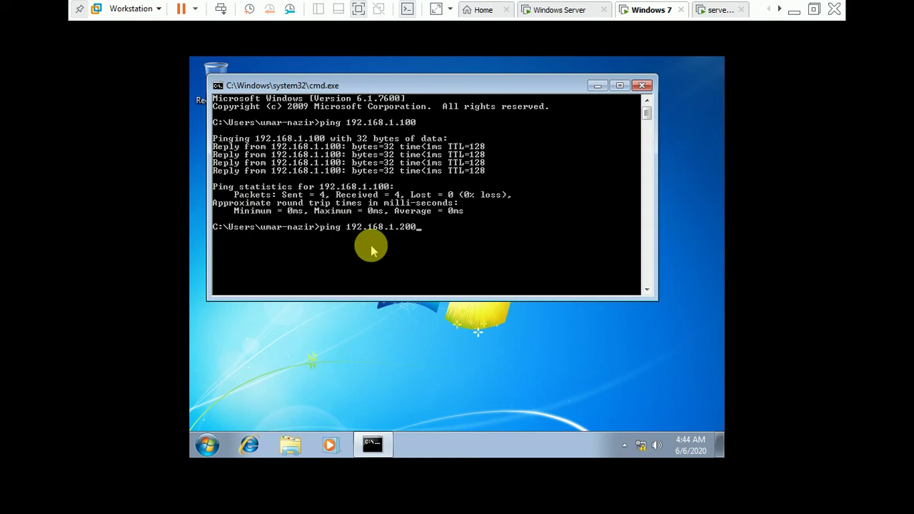
{"action": "key", "text": "Return"}
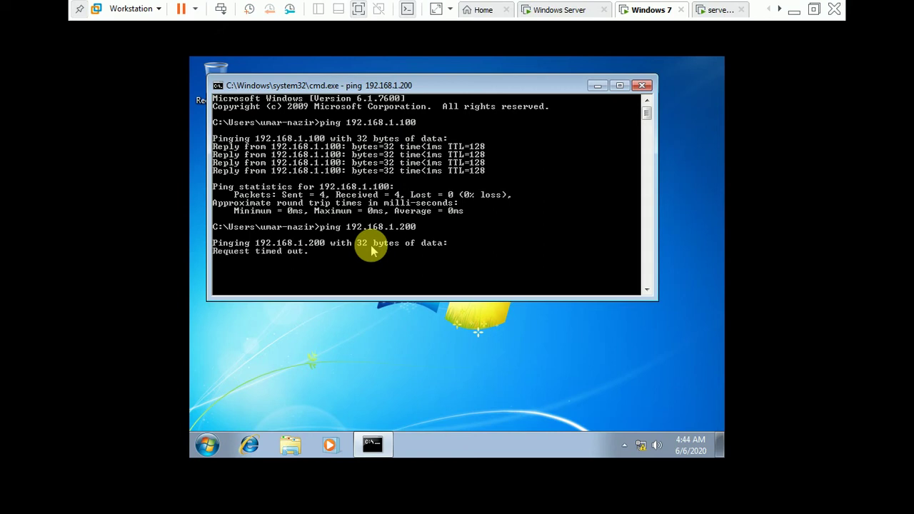
Step: Close the Windows 7 client's Command Prompt, switch to the second server virtual machine, and open a Command Prompt there by searching for cmd
{"action": "left_click", "coordinate": [642, 86]}
{"action": "left_click", "coordinate": [717, 10]}
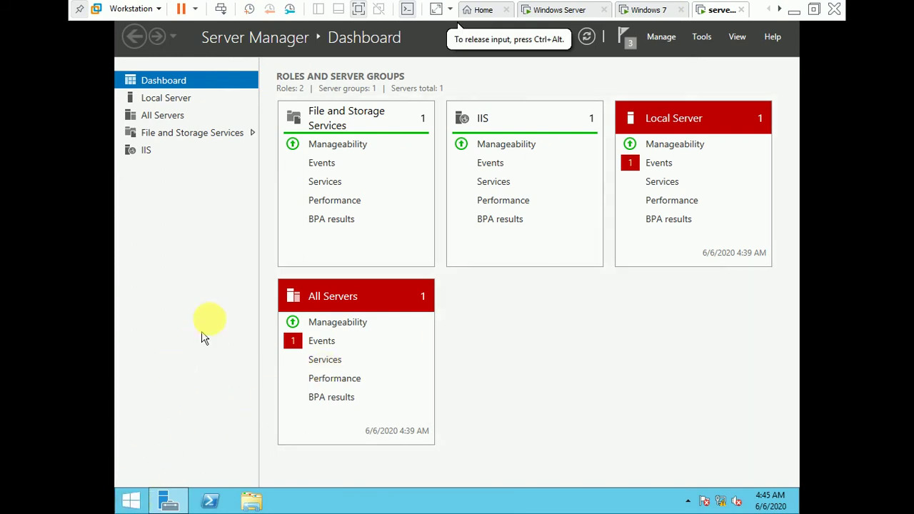
{"action": "left_click", "coordinate": [131, 502]}
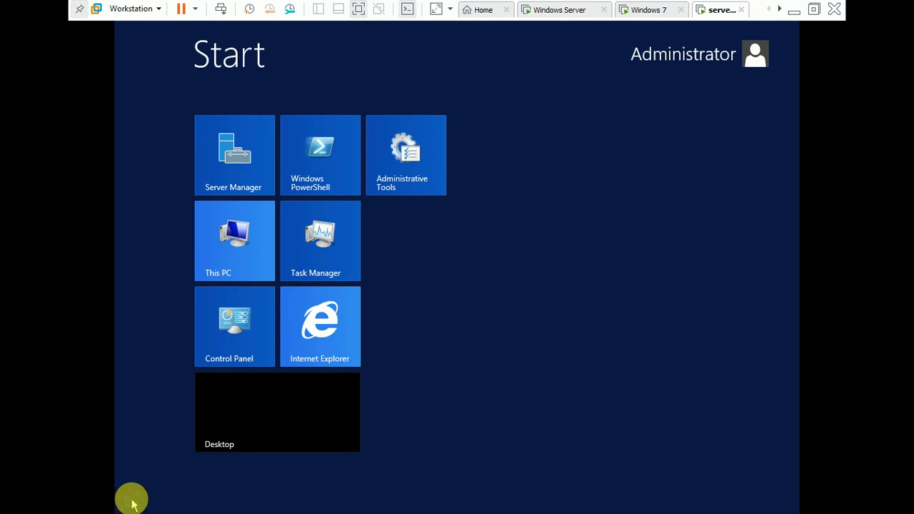
{"action": "type", "text": "cmd"}
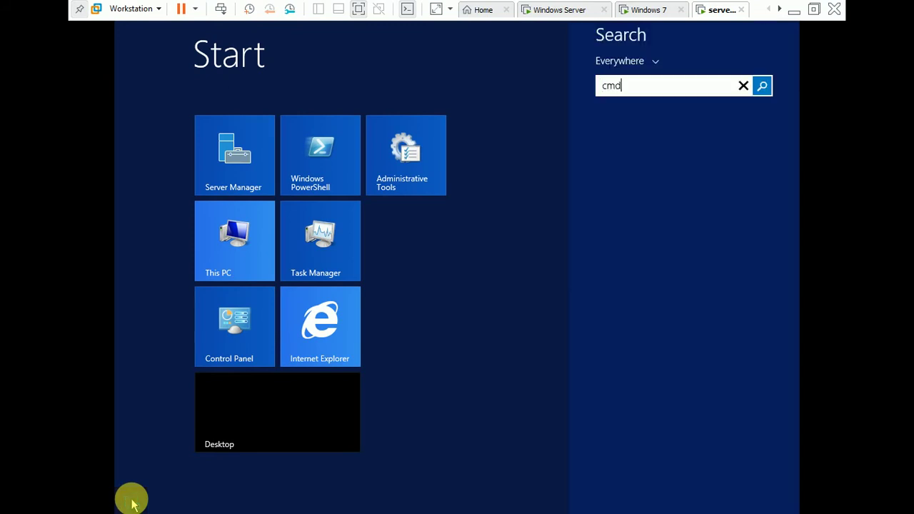
{"action": "key", "text": "Return"}
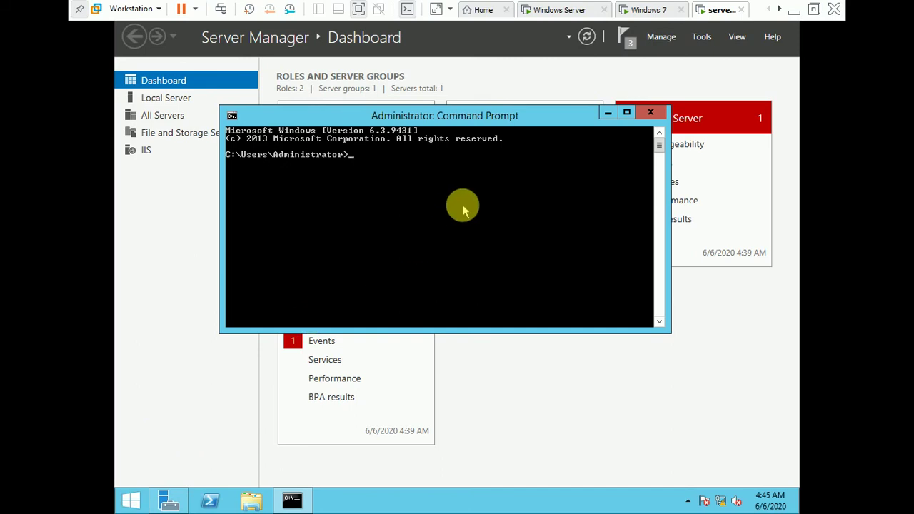
Step: Ping 192.168.1.100 and 192.168.1.10 from the second server to test connectivity, and close the Command Prompt
{"action": "type", "text": "ping 192.168.1.100"}
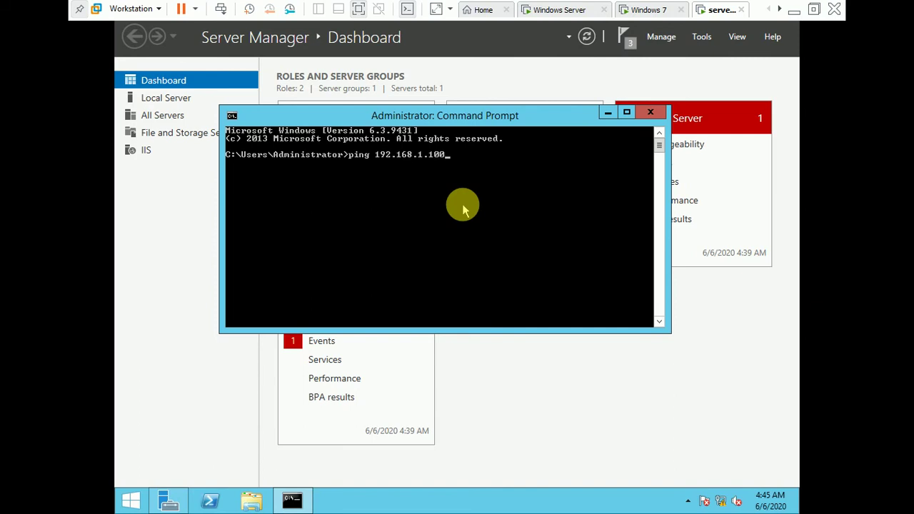
{"action": "key", "text": "Return"}
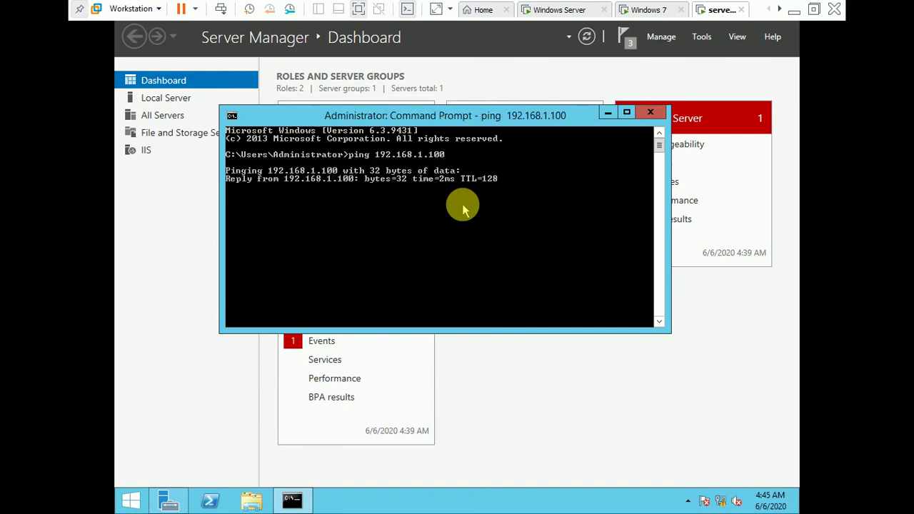
{"action": "key", "text": "ctrl+c"}
{"action": "key", "text": "Up"}
{"action": "key", "text": "BackSpace"}
{"action": "key", "text": "Return"}
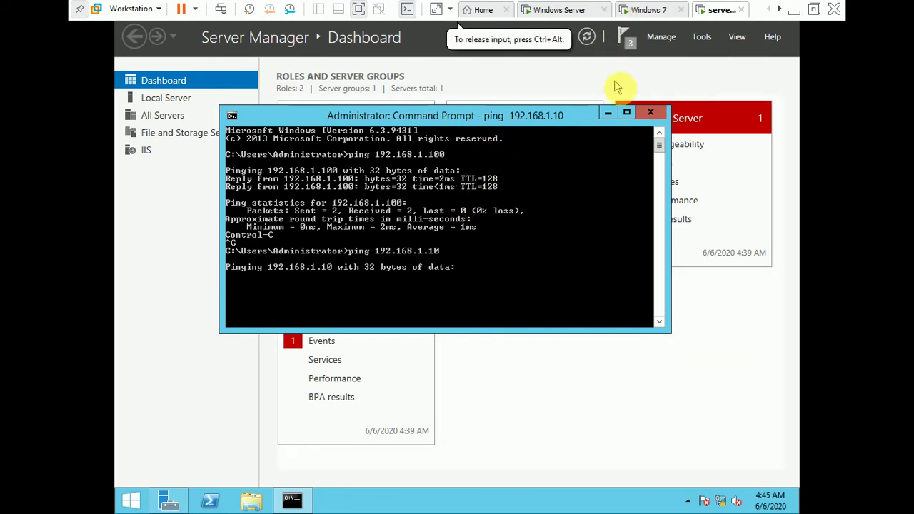
{"action": "left_click", "coordinate": [650, 114]}
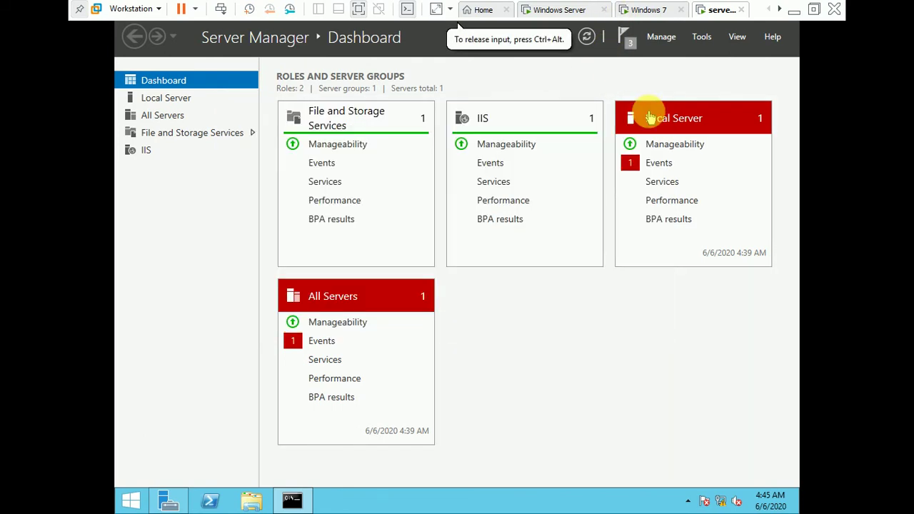
Step: Open the Ethernet0 connection's properties on the second server through Network and Sharing Center
{"action": "right_click", "coordinate": [720, 501]}
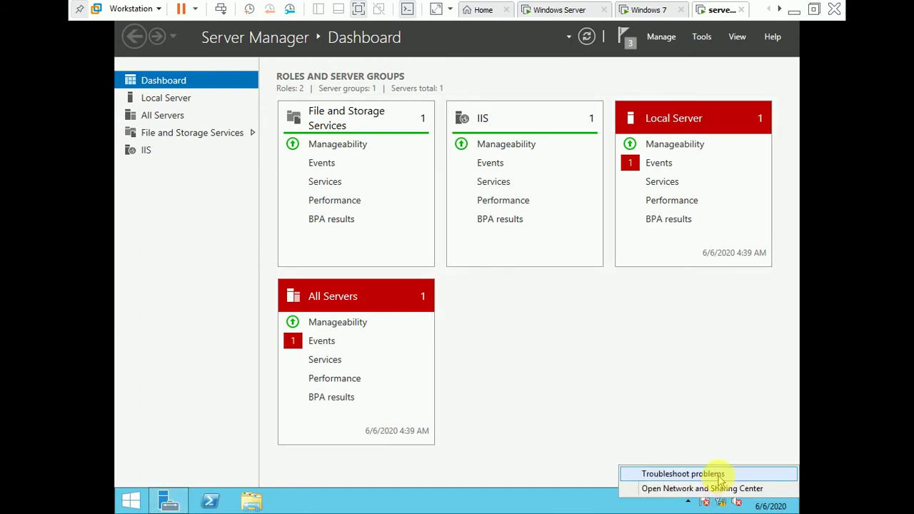
{"action": "left_click", "coordinate": [718, 490]}
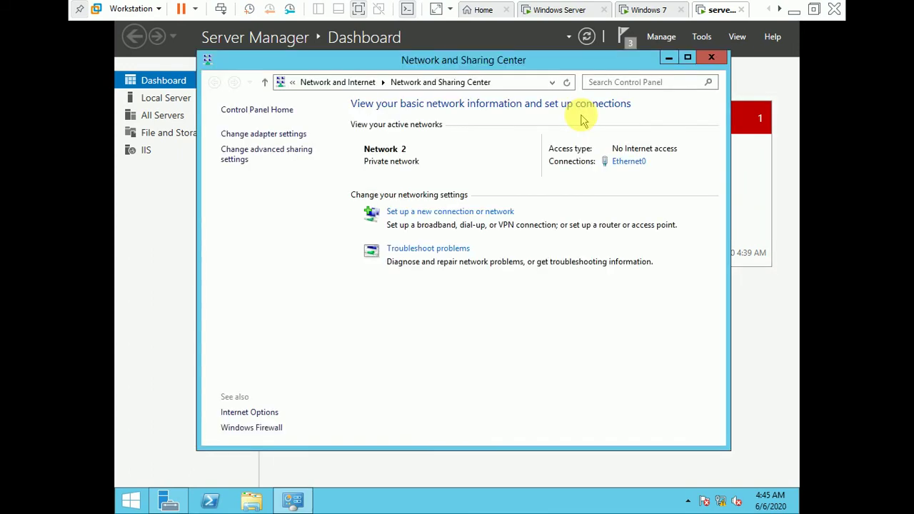
{"action": "left_click", "coordinate": [626, 162]}
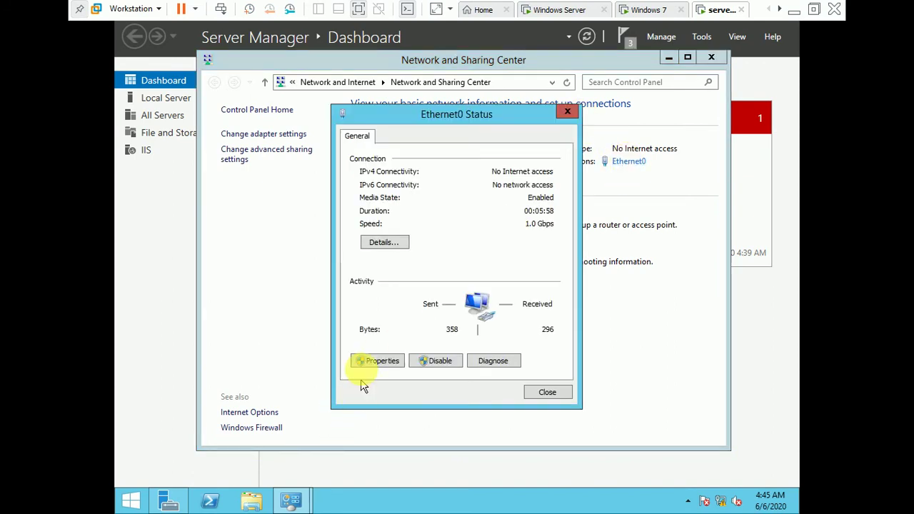
{"action": "left_click", "coordinate": [376, 361]}
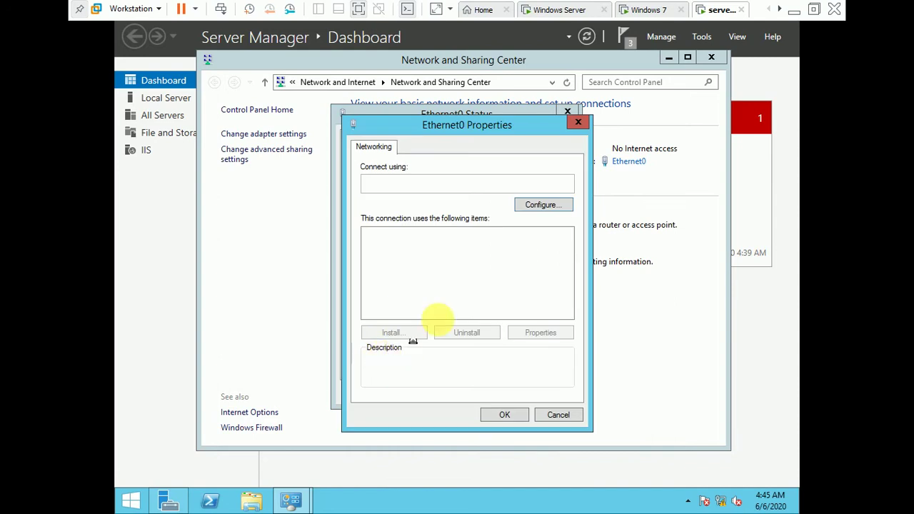